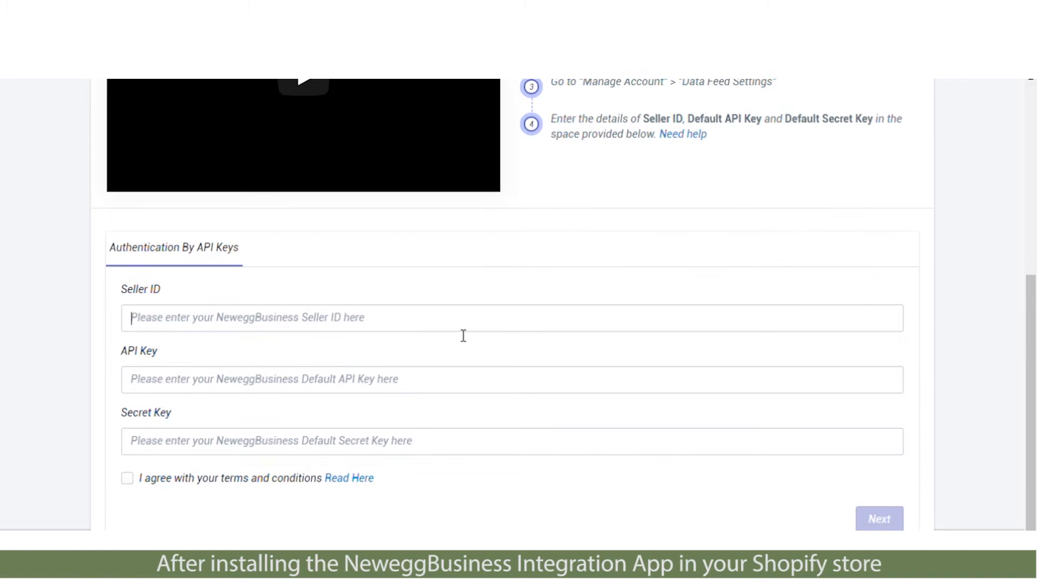
{"action": "left_click", "coordinate": [454, 373]}
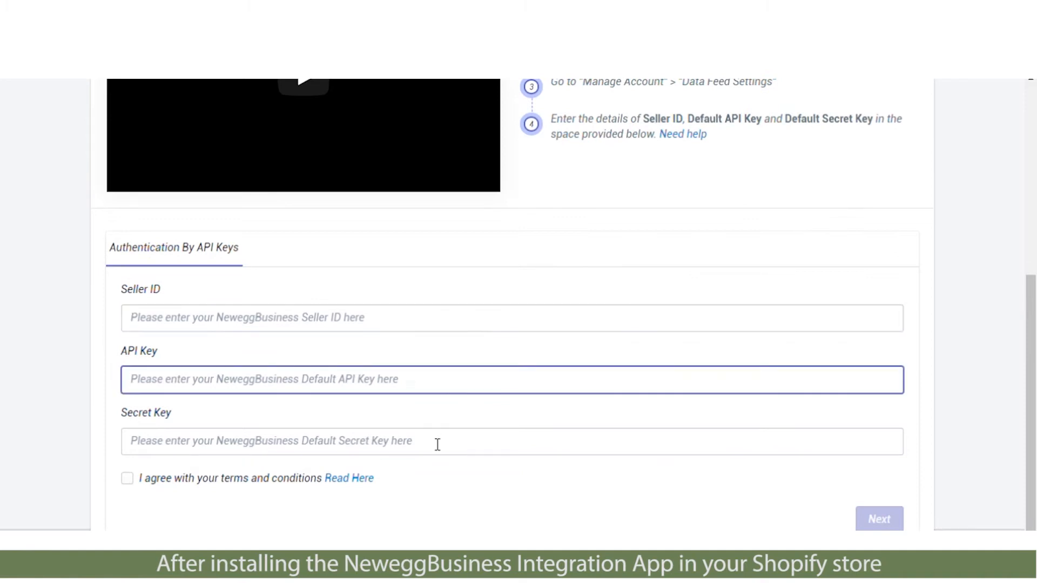
{"action": "left_click", "coordinate": [438, 444]}
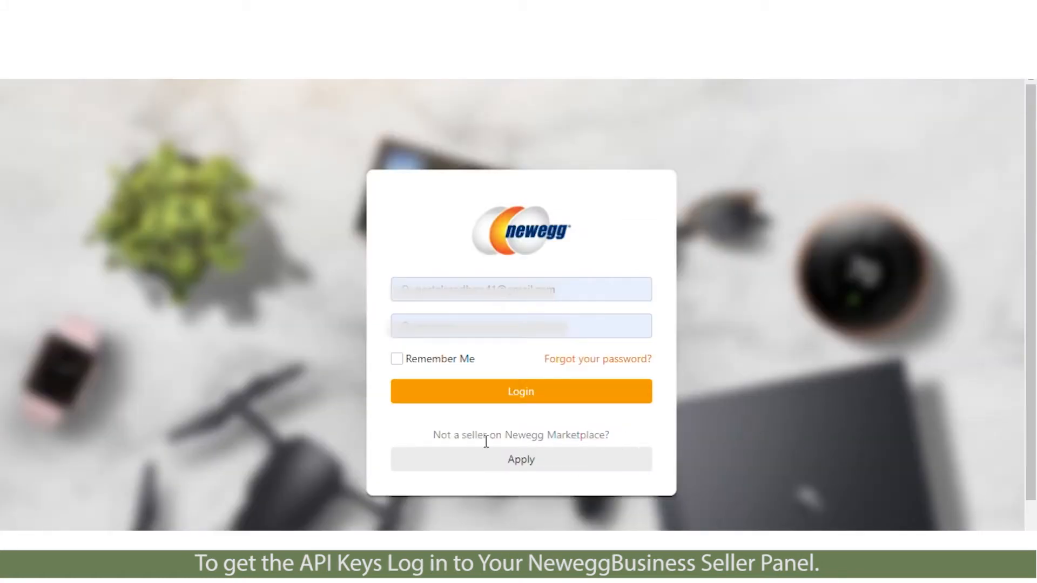
Step: Log in to the Newegg Seller Portal and open the Data Feed Settings under Manage Account
{"action": "left_click", "coordinate": [455, 402]}
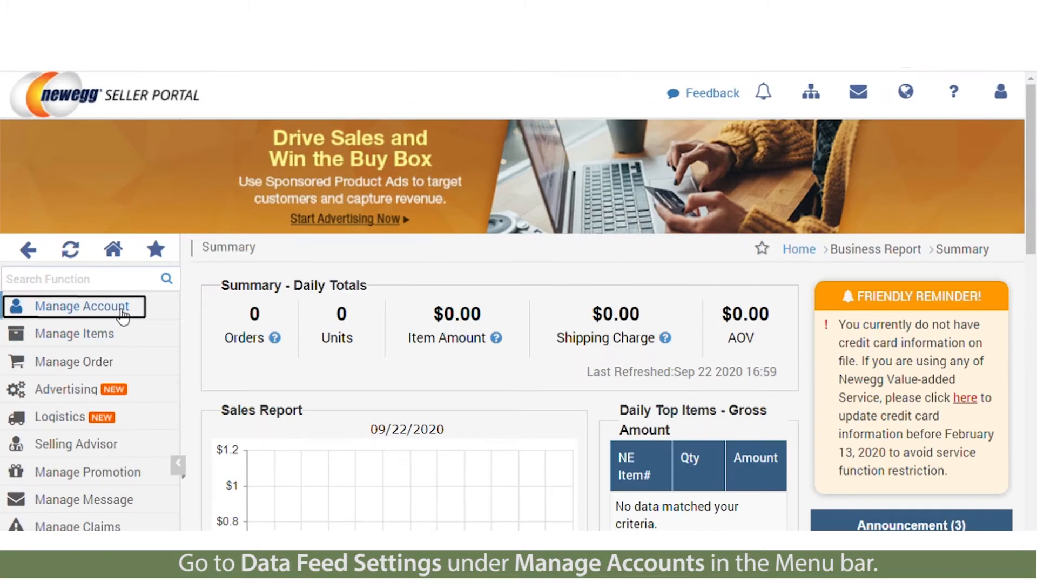
{"action": "left_click", "coordinate": [122, 313]}
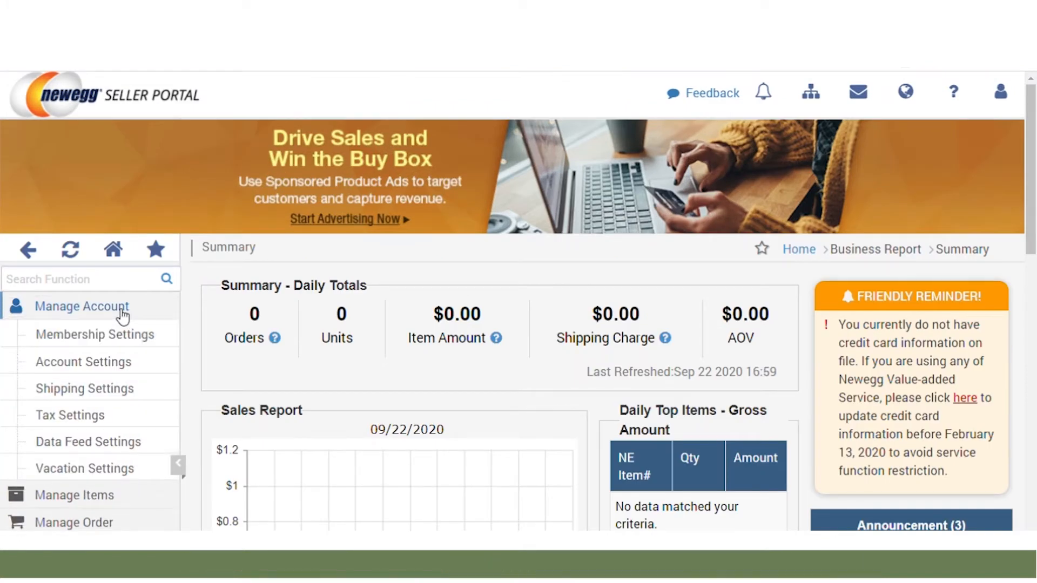
{"action": "left_click", "coordinate": [115, 444]}
{"action": "scroll", "coordinate": [510, 479], "scroll_direction": "down", "scroll_amount": 4}
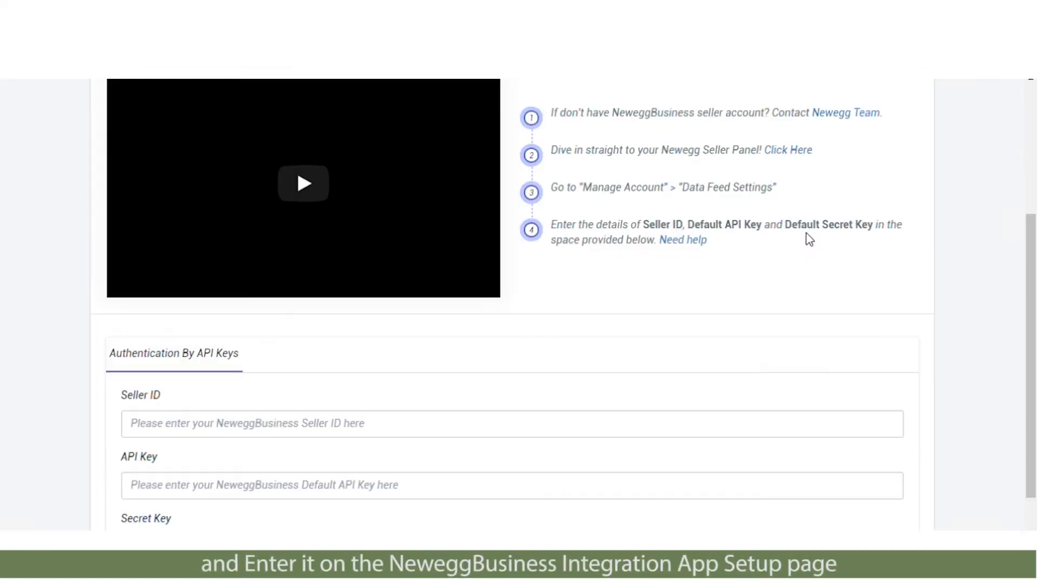
Step: Enter the NeweggBusiness Seller ID, API key and secret key on the integration app's setup page
{"action": "scroll", "coordinate": [806, 238], "scroll_direction": "down", "scroll_amount": 2}
{"action": "left_click", "coordinate": [463, 331]}
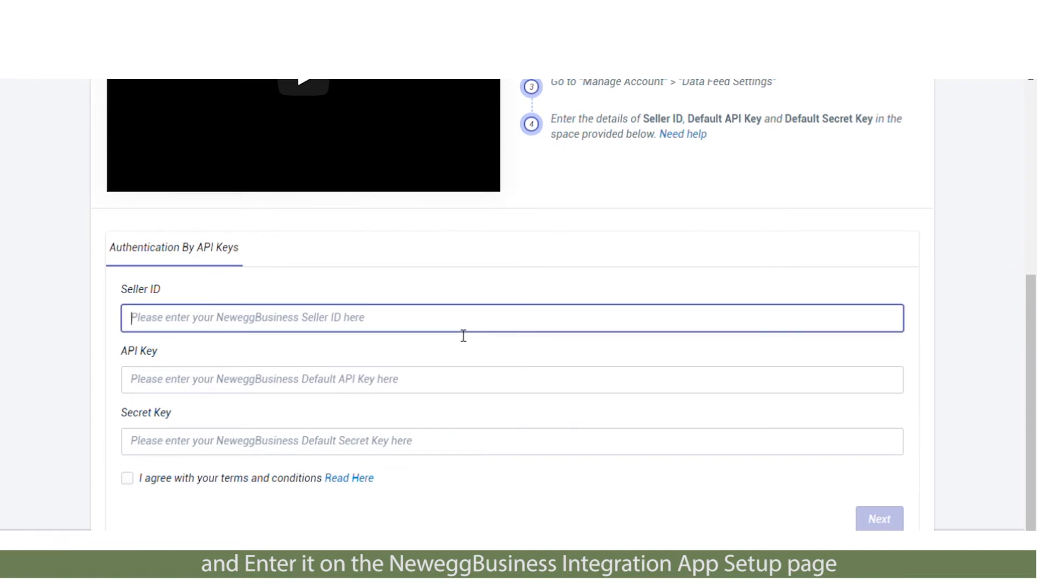
{"action": "left_click", "coordinate": [459, 381]}
{"action": "left_click", "coordinate": [438, 447]}
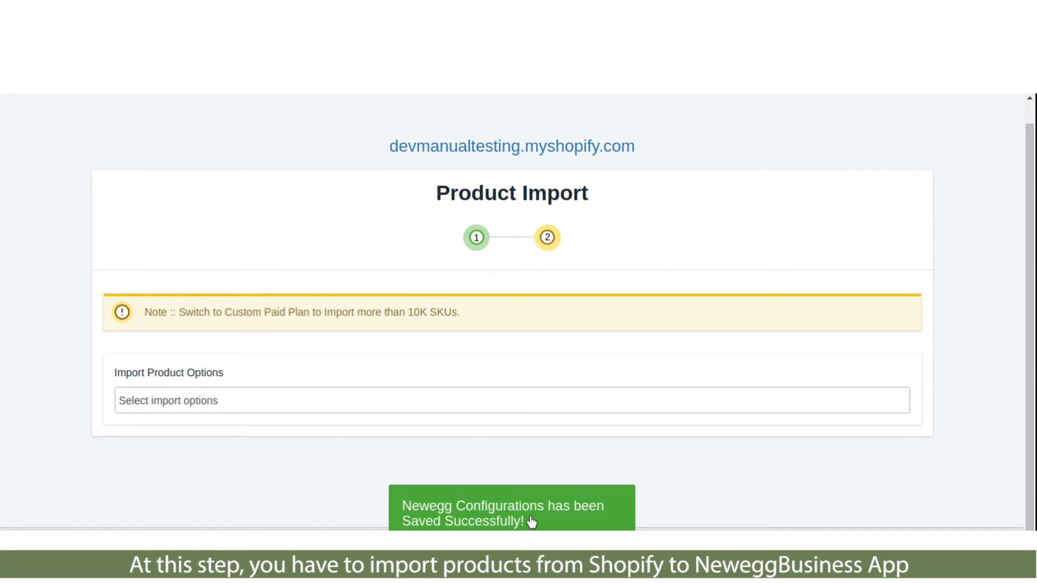
Step: Set the import option to "Apply filter for", choose Product Type as the filter and fetch its options from Shopify
{"action": "left_click", "coordinate": [239, 406]}
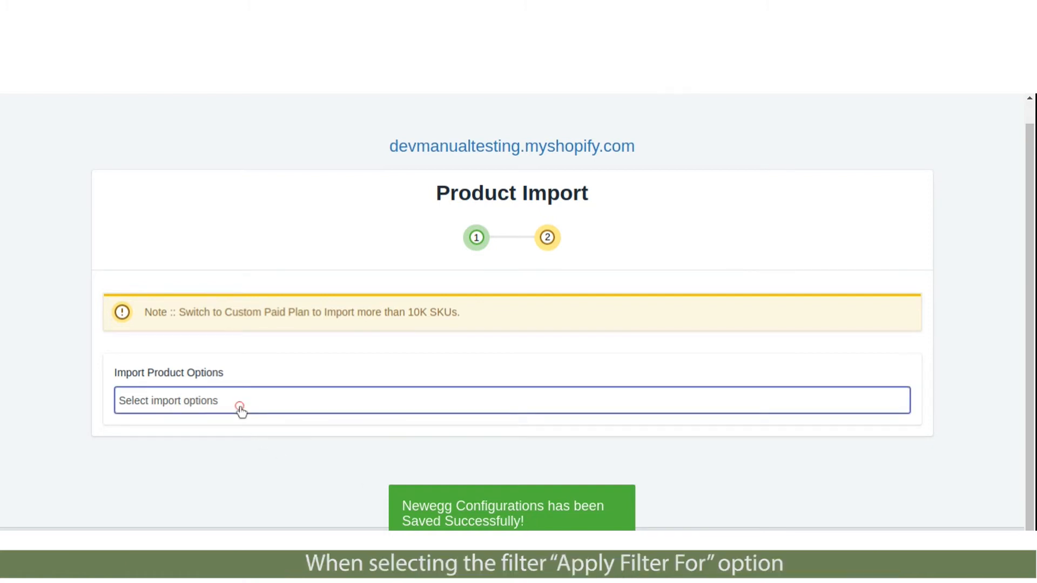
{"action": "left_click", "coordinate": [239, 406]}
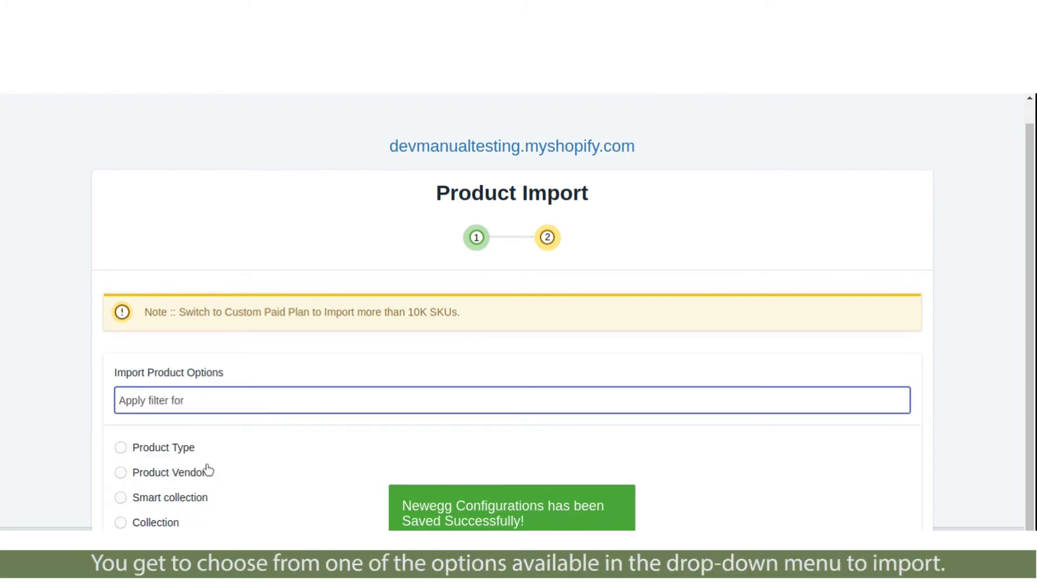
{"action": "left_click", "coordinate": [178, 446]}
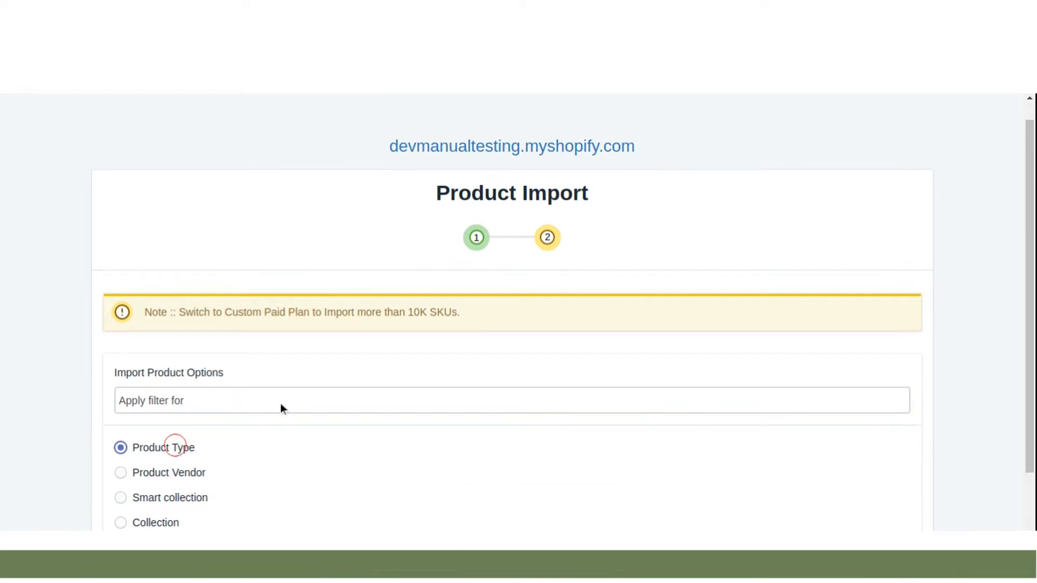
{"action": "scroll", "coordinate": [313, 380], "scroll_direction": "down", "scroll_amount": 2}
{"action": "left_click", "coordinate": [232, 494]}
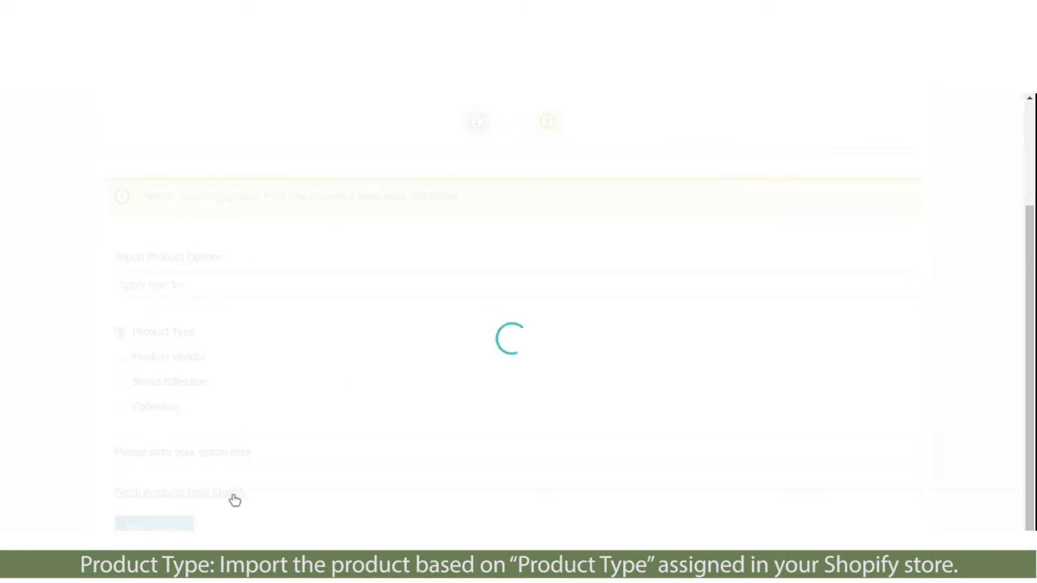
Step: Select the product types Accessories, Bags, Earrings, Home, Necklace and Rings and start importing them
{"action": "left_click", "coordinate": [232, 498]}
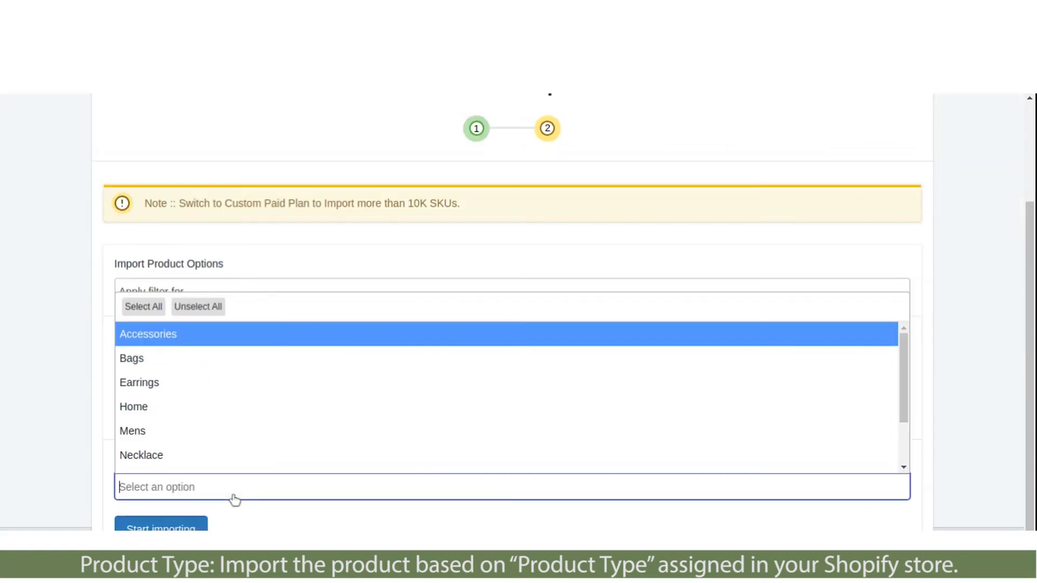
{"action": "left_click", "coordinate": [132, 336]}
{"action": "left_click", "coordinate": [132, 359]}
{"action": "left_click", "coordinate": [151, 382]}
{"action": "left_click", "coordinate": [167, 409]}
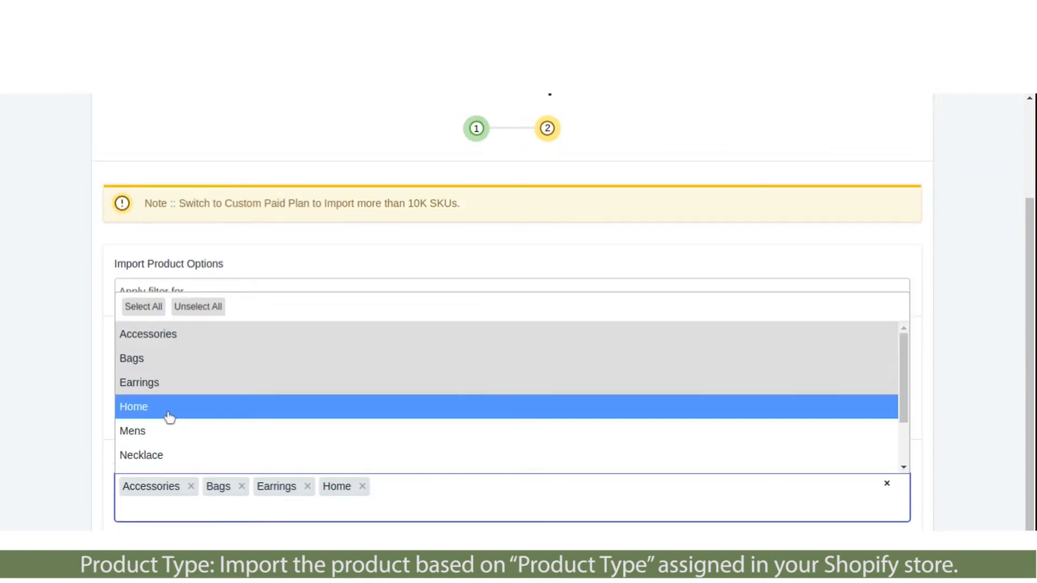
{"action": "scroll", "coordinate": [165, 427], "scroll_direction": "down", "scroll_amount": 2}
{"action": "left_click", "coordinate": [163, 441]}
{"action": "scroll", "coordinate": [194, 421], "scroll_direction": "down", "scroll_amount": 1}
{"action": "left_click", "coordinate": [220, 407]}
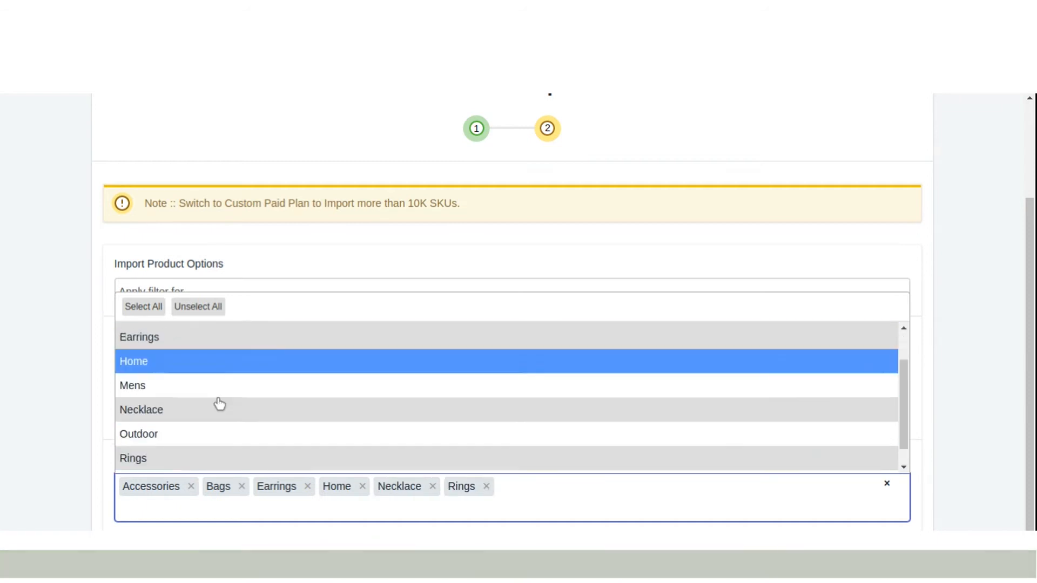
{"action": "scroll", "coordinate": [220, 407], "scroll_direction": "down", "scroll_amount": 1}
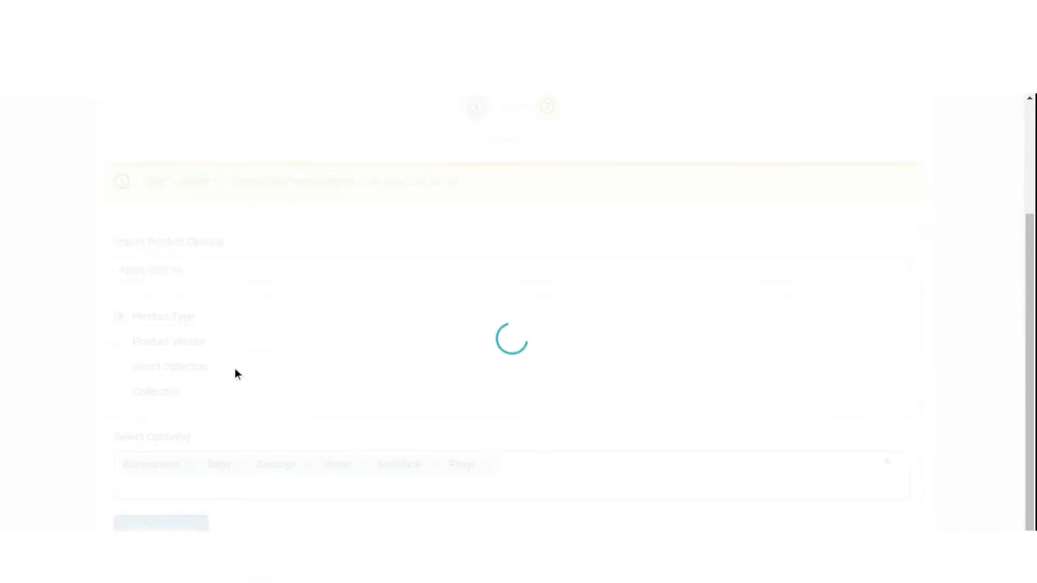
{"action": "scroll", "coordinate": [197, 312], "scroll_direction": "down", "scroll_amount": 3}
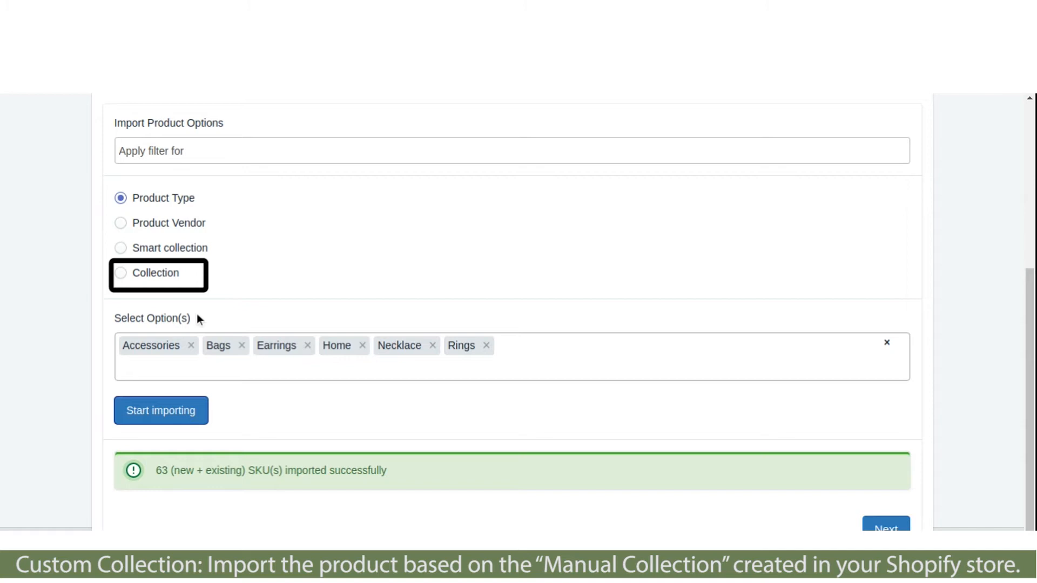
Step: Check the import confirmation message and continue past the product import
{"action": "left_click_drag", "start_coordinate": [397, 465], "coordinate": [158, 472]}
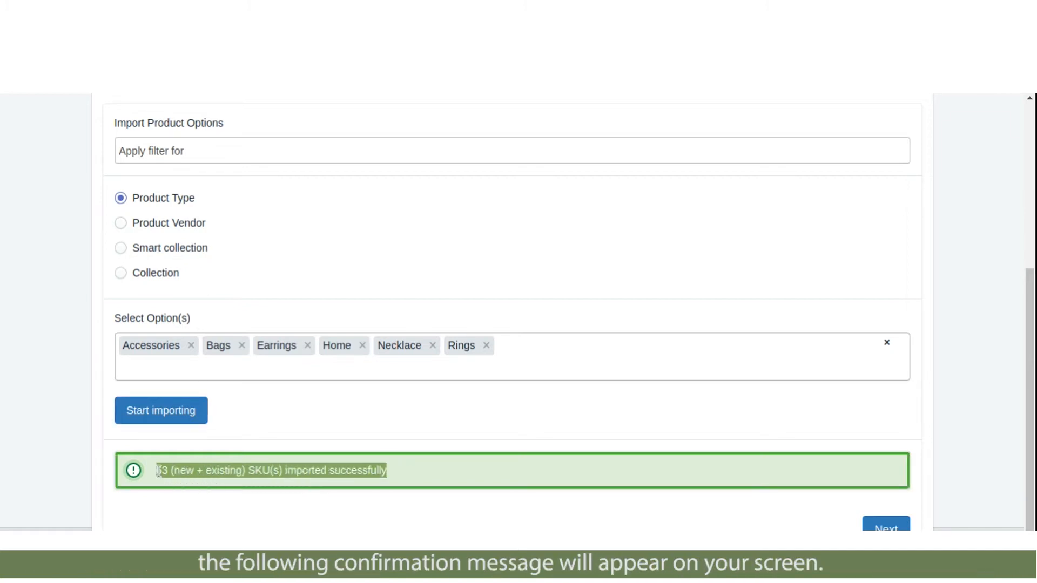
{"action": "left_click", "coordinate": [350, 521]}
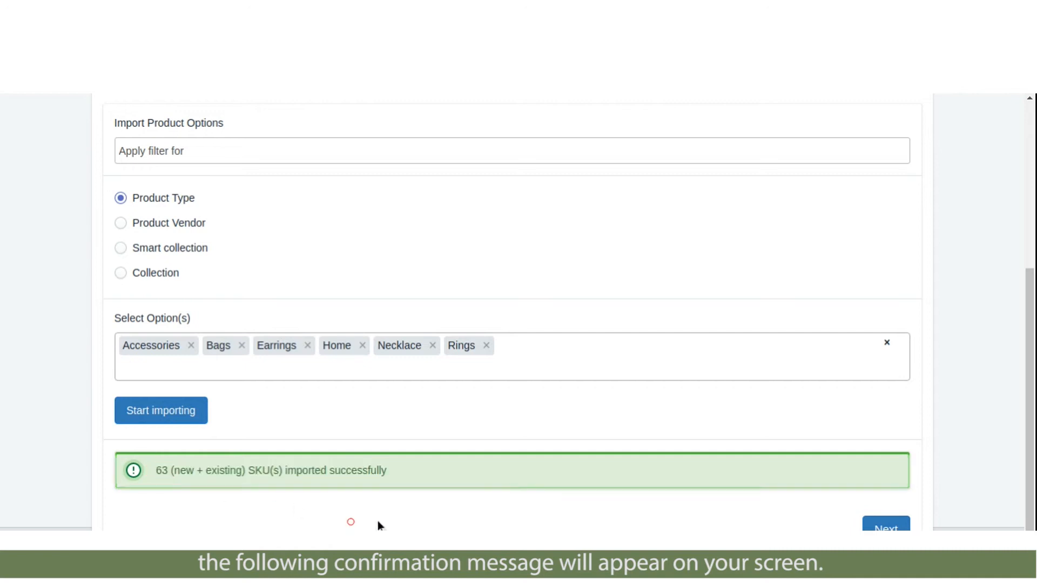
{"action": "left_click", "coordinate": [885, 525]}
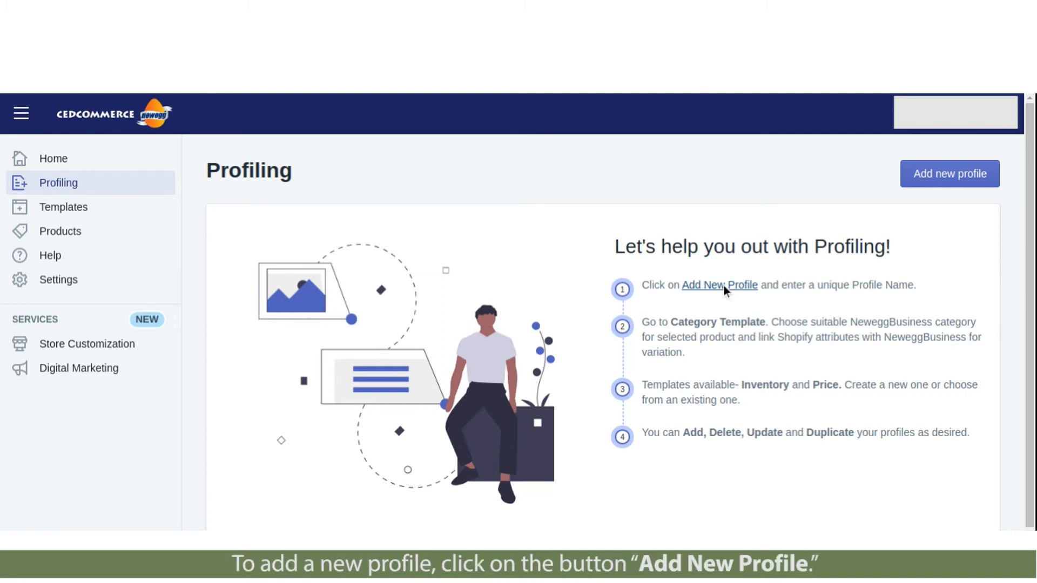
Step: Add a new profile with the condition Product type Exist in Bags and view the matching result
{"action": "left_click", "coordinate": [936, 171]}
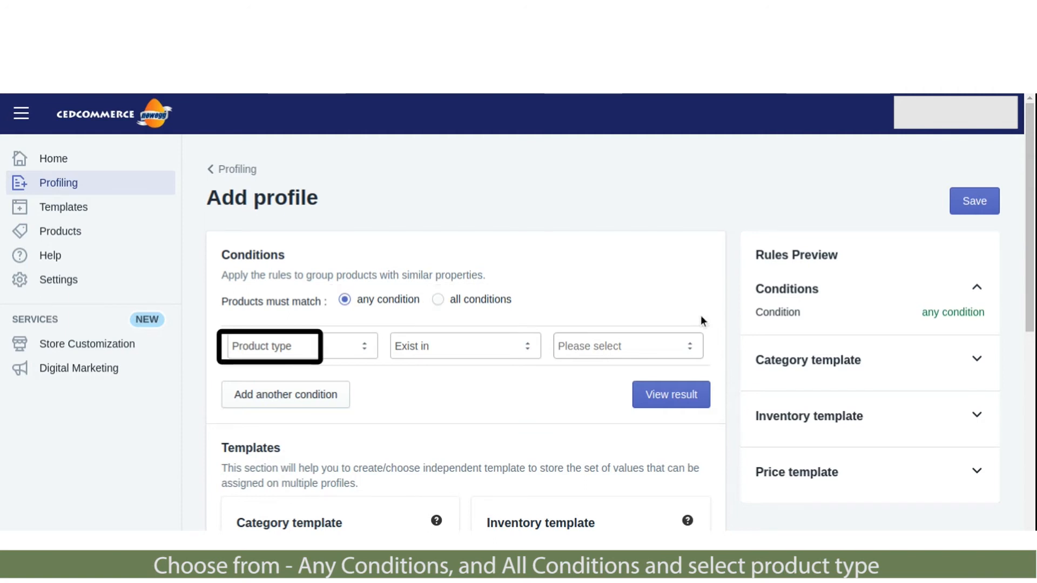
{"action": "left_click", "coordinate": [589, 346]}
{"action": "left_click", "coordinate": [585, 401]}
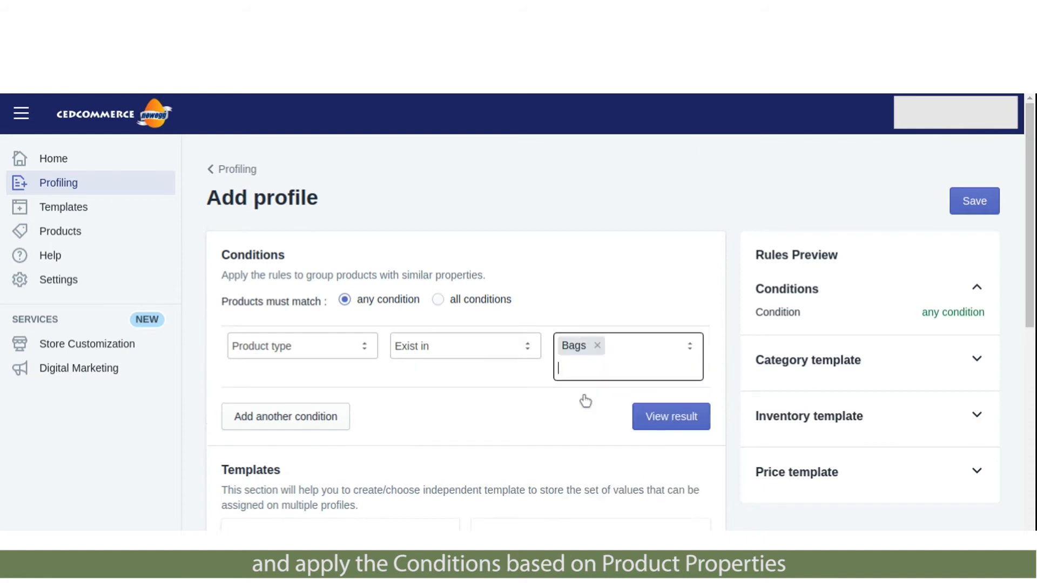
{"action": "left_click", "coordinate": [653, 421]}
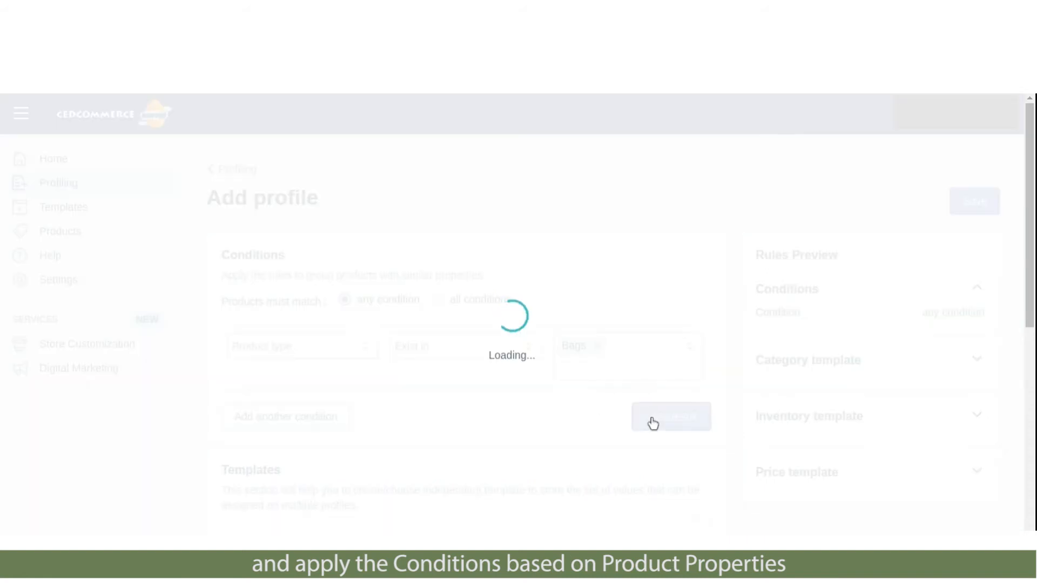
Step: Create a category template with the Newegg category Bags & Luggage and the sub-category Bags
{"action": "scroll", "coordinate": [588, 326], "scroll_direction": "down", "scroll_amount": 6}
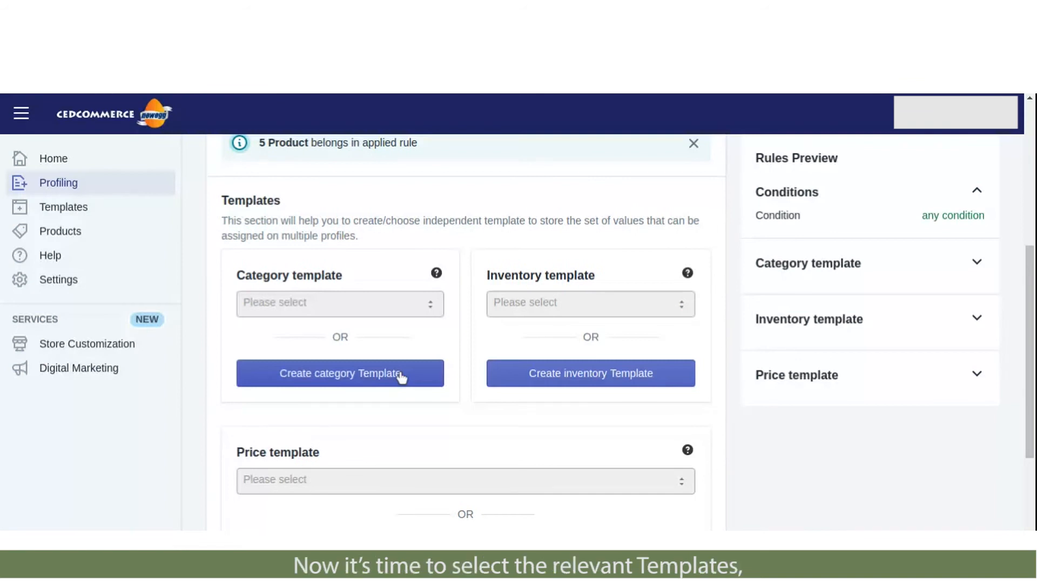
{"action": "left_click", "coordinate": [401, 375]}
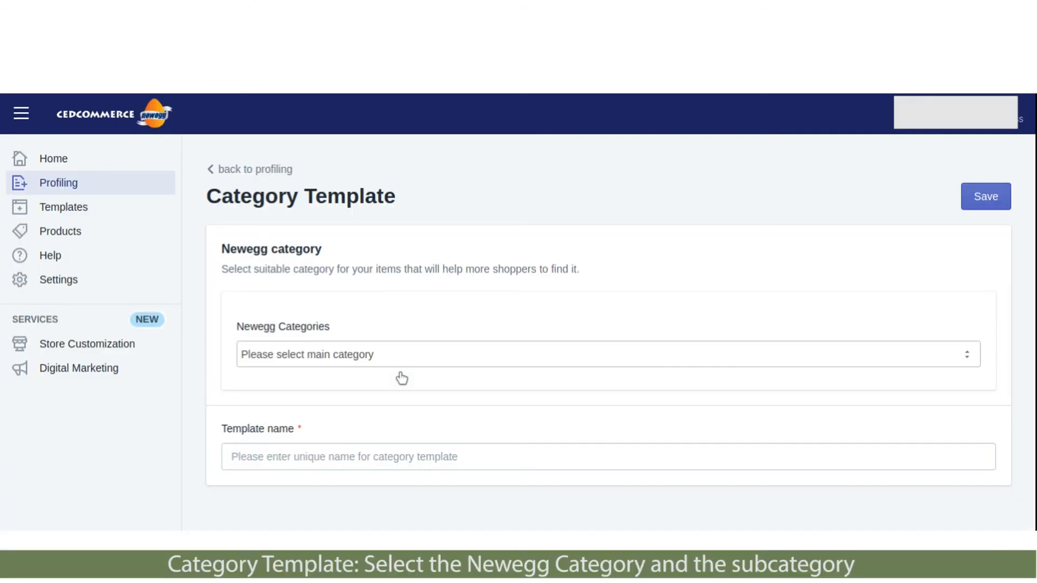
{"action": "left_click", "coordinate": [397, 352]}
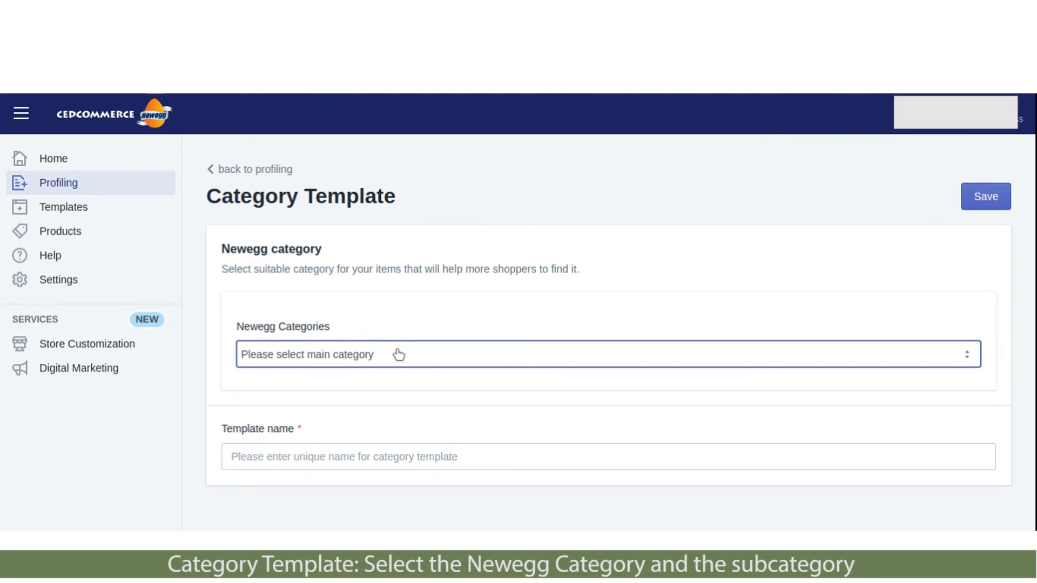
{"action": "left_click", "coordinate": [292, 139]}
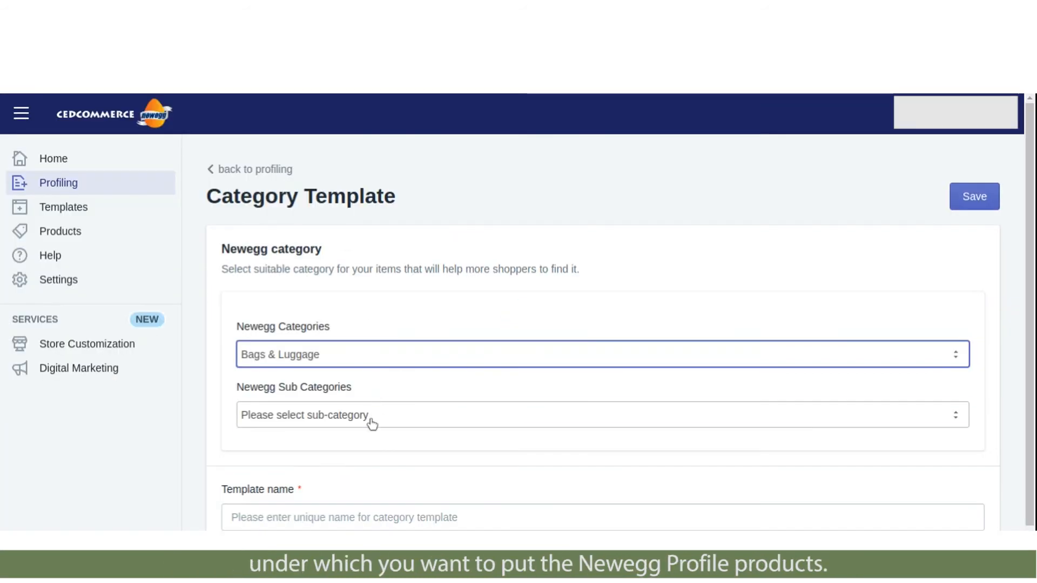
{"action": "left_click", "coordinate": [370, 417]}
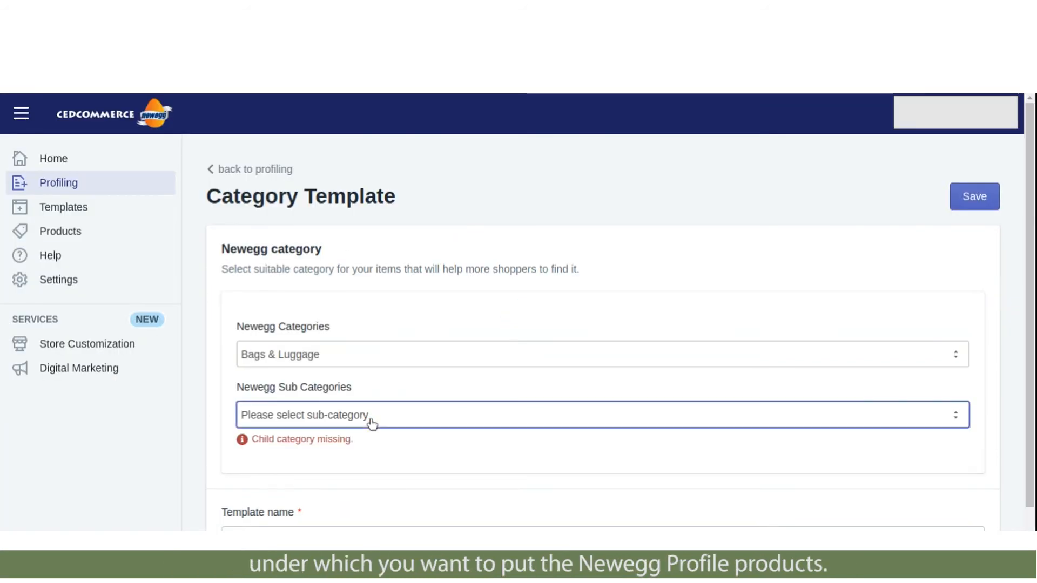
{"action": "left_click", "coordinate": [400, 340]}
Step: Map the Newegg attribute BagsSize to the Shopify attribute Size and BagsColor to Color
{"action": "scroll", "coordinate": [410, 321], "scroll_direction": "down", "scroll_amount": 3}
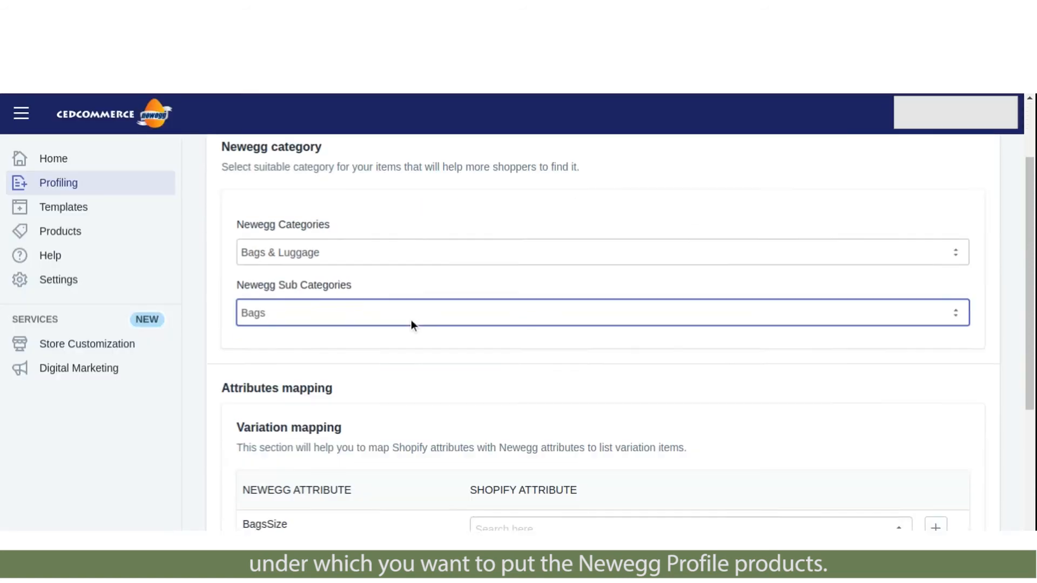
{"action": "scroll", "coordinate": [410, 320], "scroll_direction": "down", "scroll_amount": 4}
{"action": "left_click", "coordinate": [513, 312]}
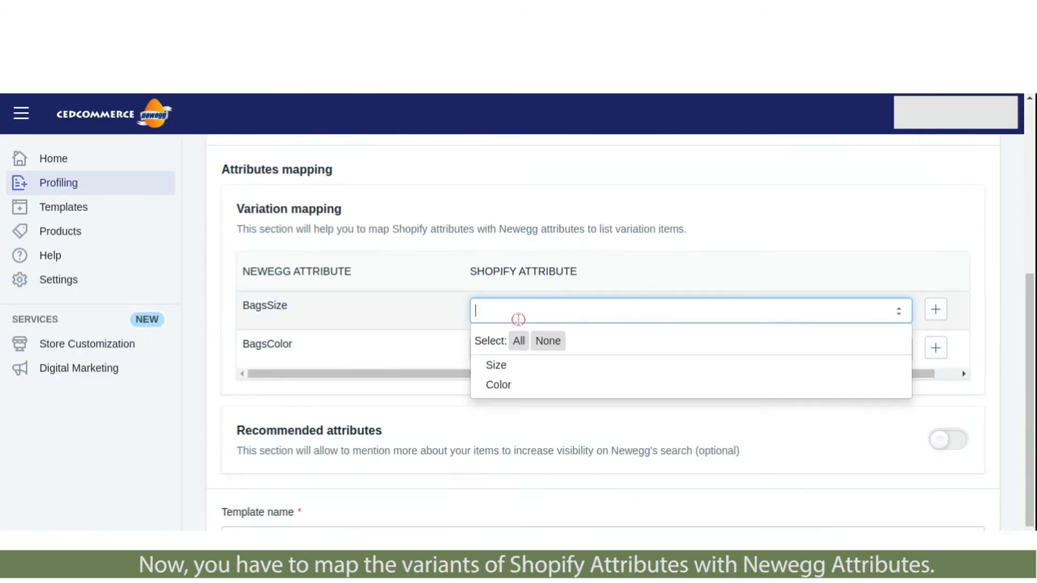
{"action": "left_click", "coordinate": [527, 366]}
{"action": "left_click", "coordinate": [521, 352]}
{"action": "left_click", "coordinate": [519, 404]}
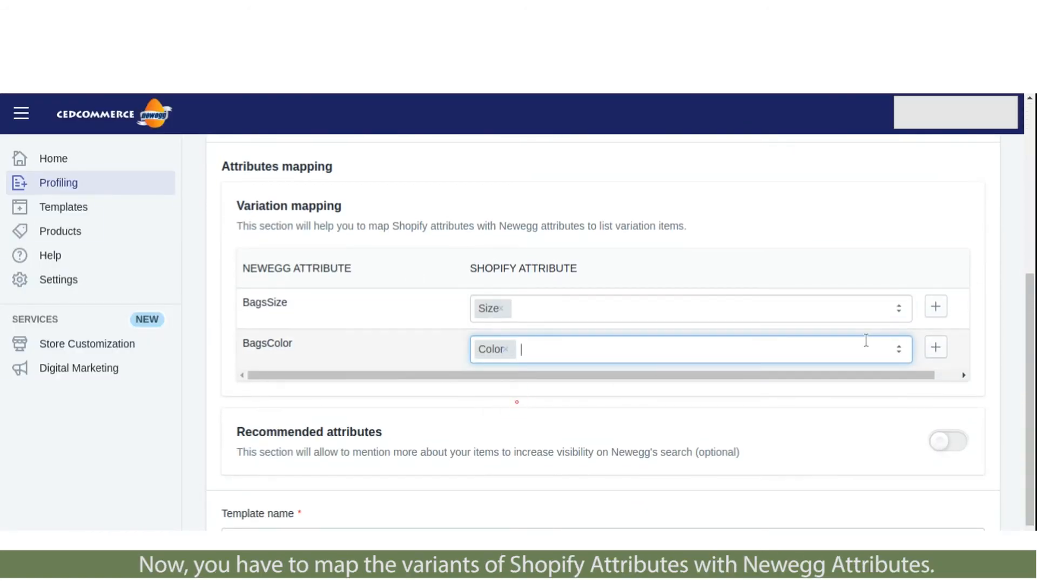
Step: Map the BagsSize values, including 7.5 to 28L, 8.5 to 30L, 9.5 to 31L, 10.5 to 35L, 11.5 to 36L and 12 to 4.5L, and save
{"action": "left_click", "coordinate": [937, 309]}
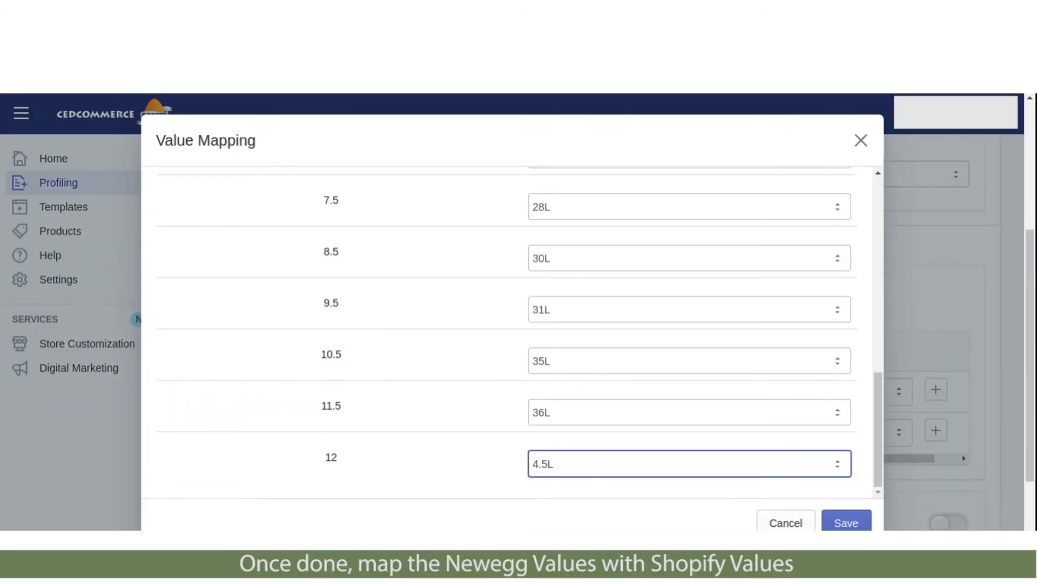
{"action": "left_click", "coordinate": [845, 523]}
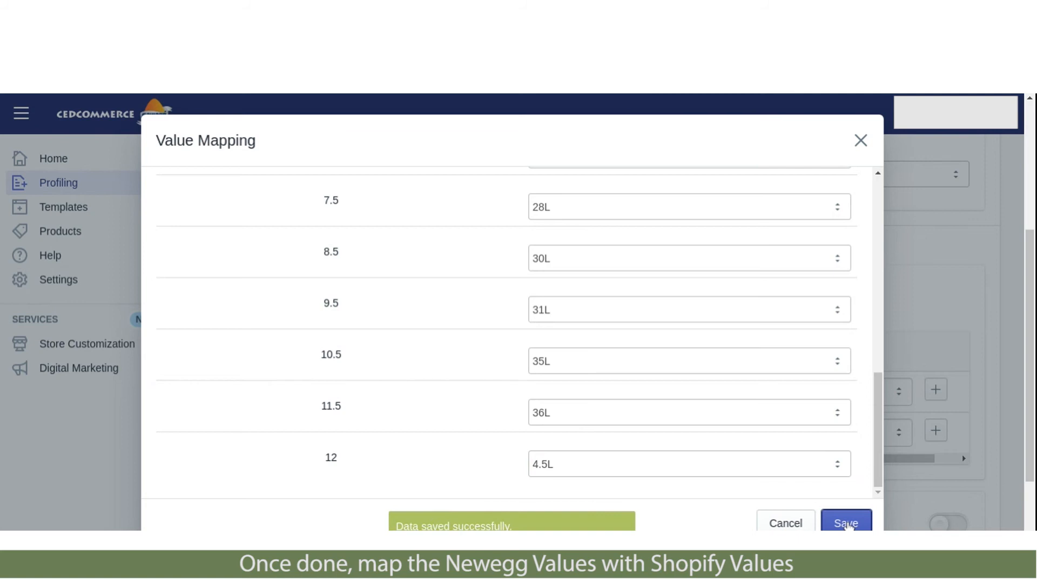
{"action": "left_click", "coordinate": [860, 143]}
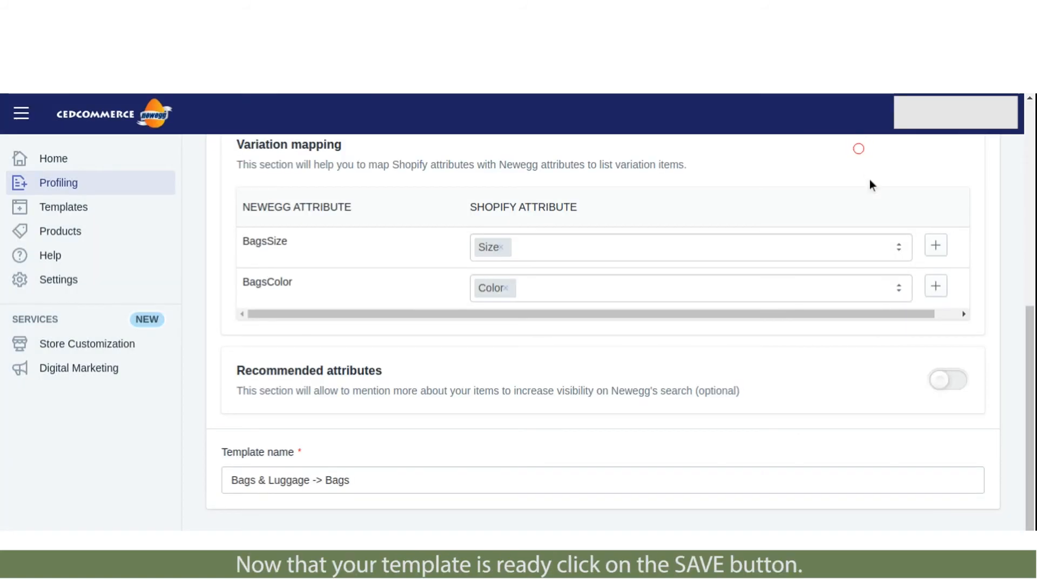
Step: Save the category template named "Bags & Luggage -> Bags"
{"action": "scroll", "coordinate": [861, 322], "scroll_direction": "up", "scroll_amount": 7}
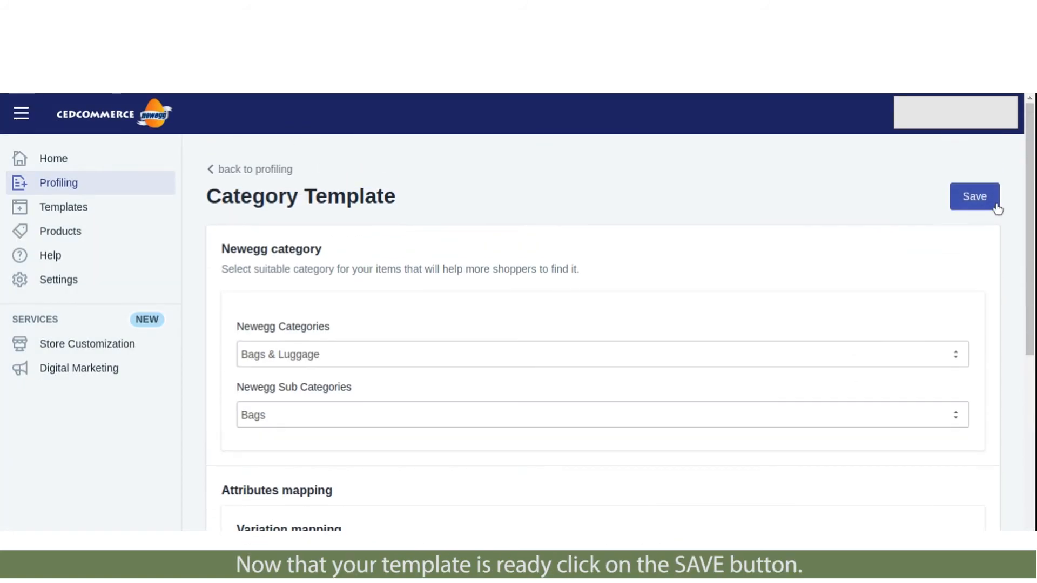
{"action": "left_click", "coordinate": [975, 198]}
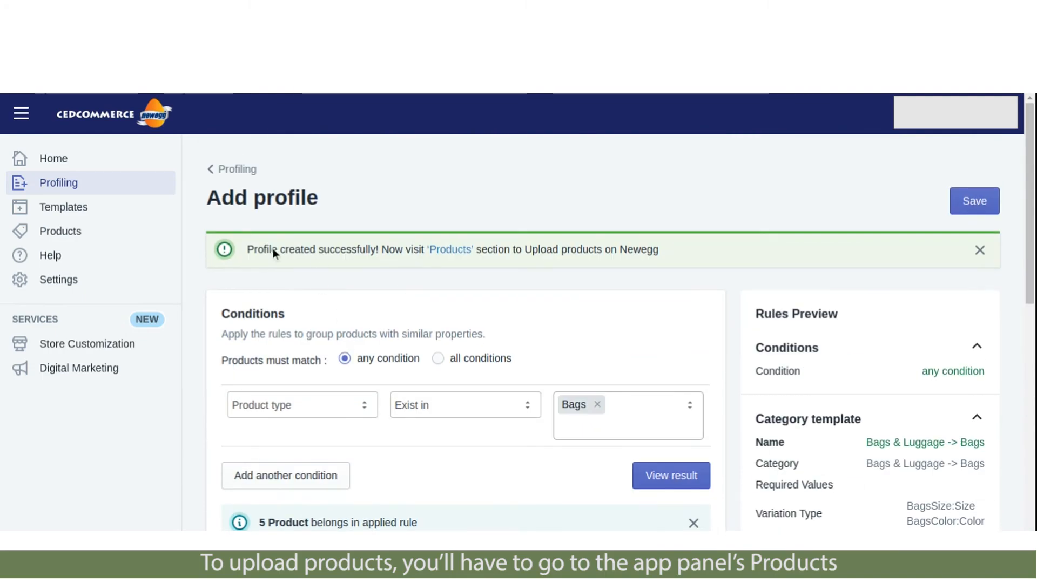
Step: Open the list of all products and run the Upload Product bulk action on Dawson Trolley, returning to check its status
{"action": "left_click", "coordinate": [104, 233]}
{"action": "left_click", "coordinate": [92, 257]}
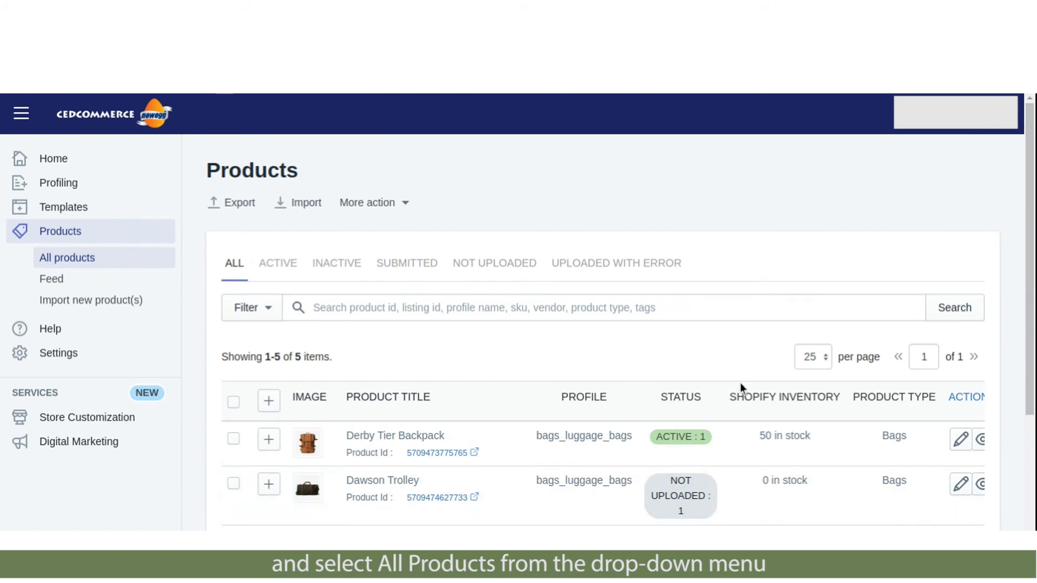
{"action": "scroll", "coordinate": [735, 408], "scroll_direction": "down", "scroll_amount": 3}
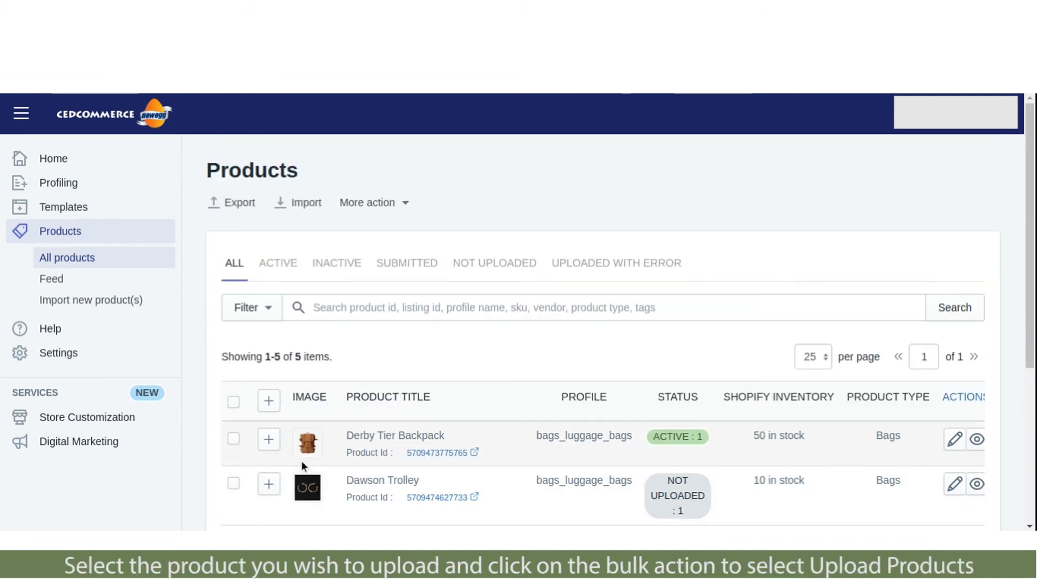
{"action": "scroll", "coordinate": [399, 324], "scroll_direction": "down", "scroll_amount": 2}
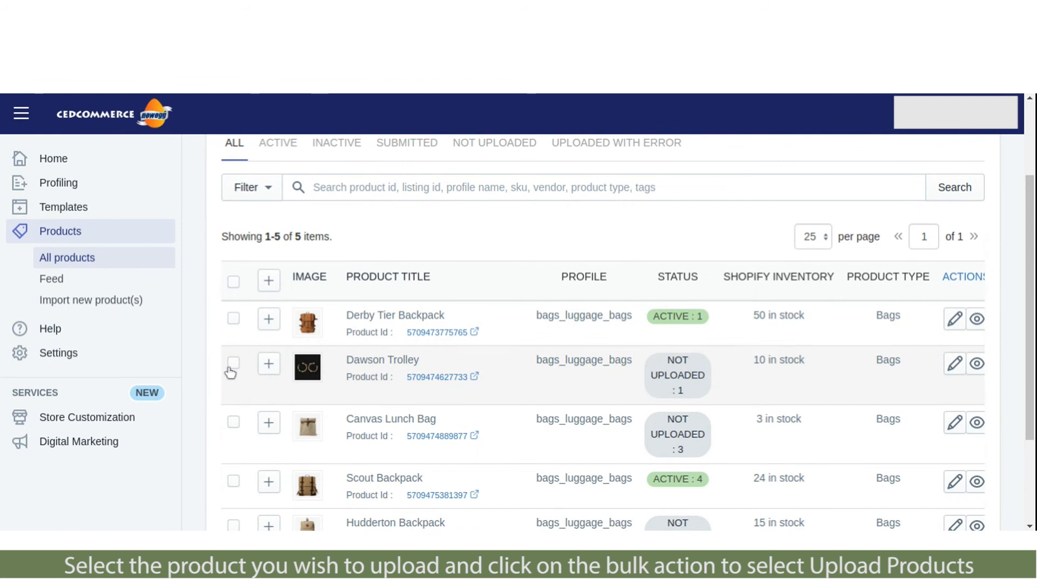
{"action": "left_click", "coordinate": [234, 363]}
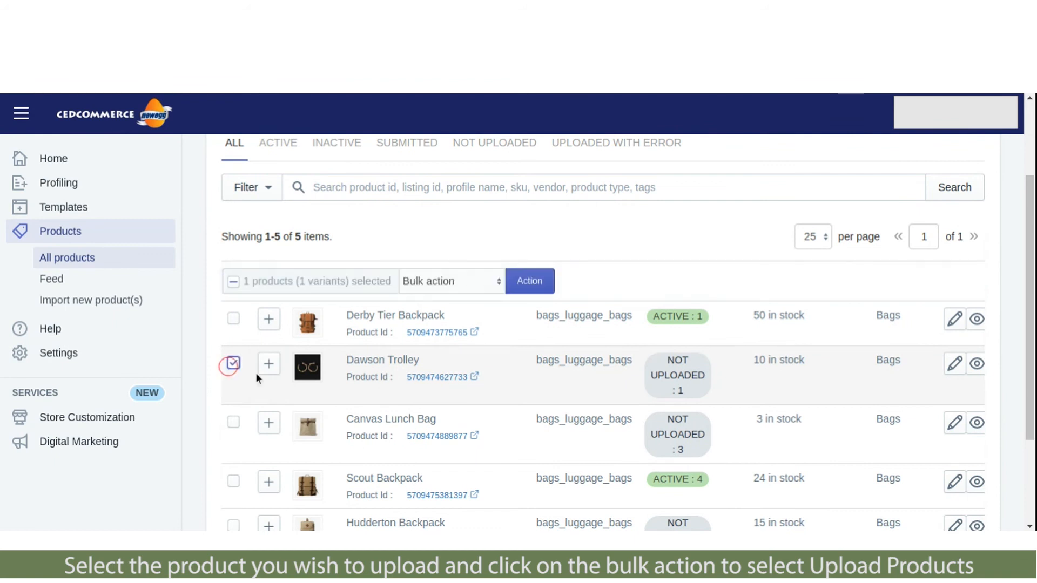
{"action": "left_click", "coordinate": [447, 289]}
{"action": "left_click", "coordinate": [439, 316]}
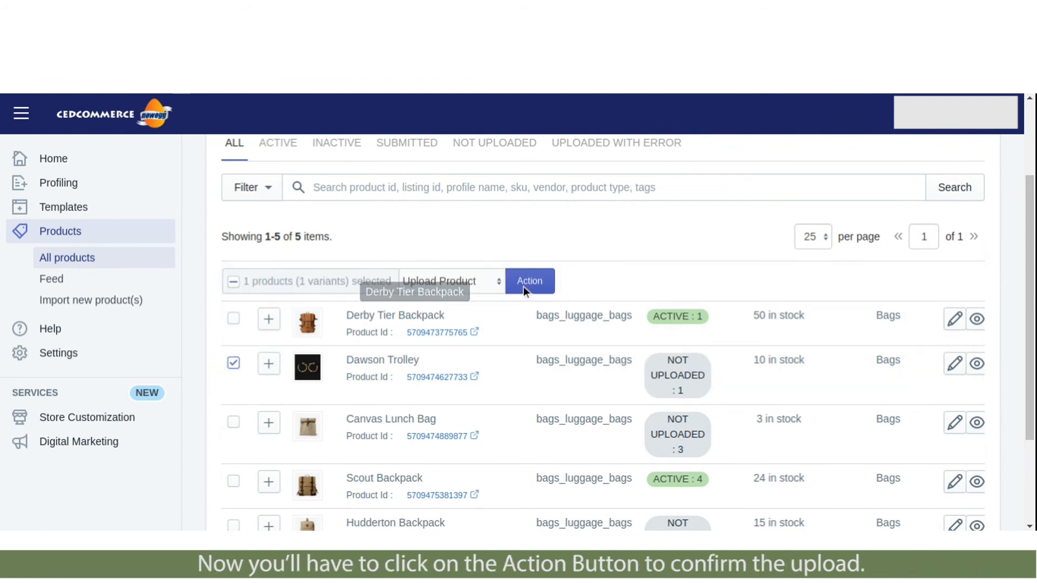
{"action": "left_click", "coordinate": [523, 286]}
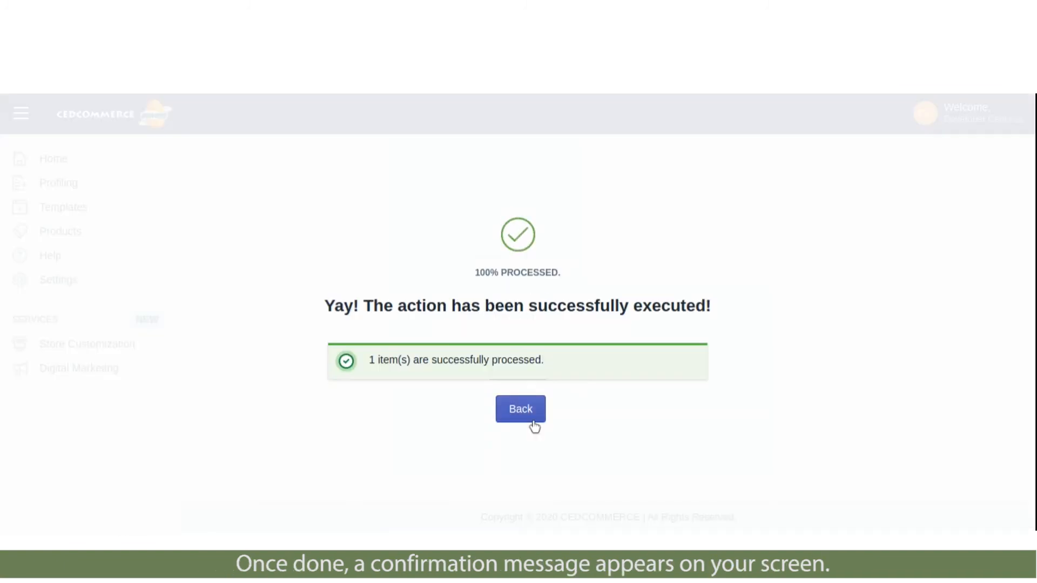
{"action": "left_click", "coordinate": [533, 424]}
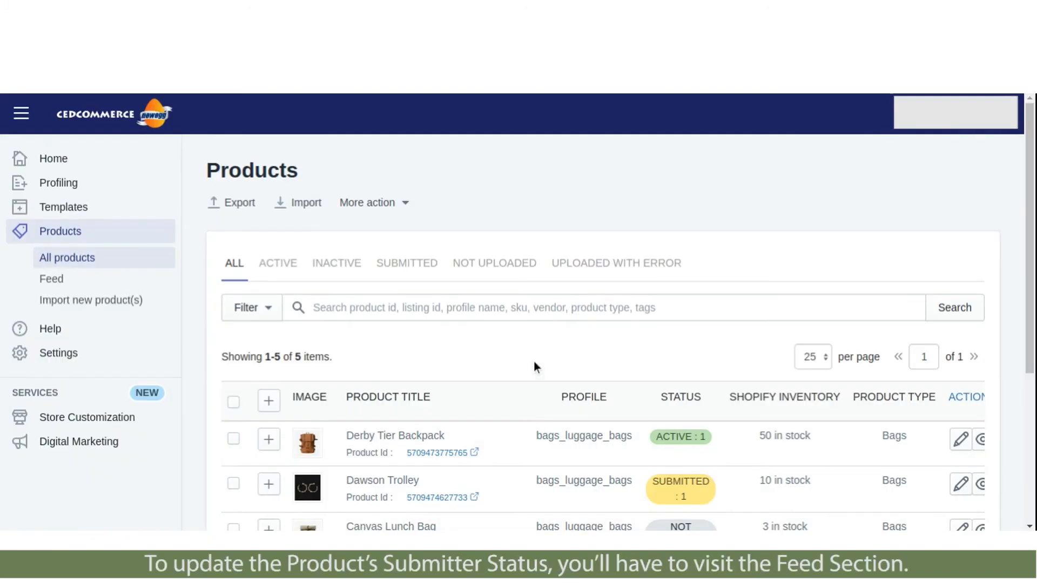
{"action": "scroll", "coordinate": [534, 367], "scroll_direction": "down", "scroll_amount": 2}
{"action": "left_click_drag", "start_coordinate": [690, 417], "coordinate": [647, 400]}
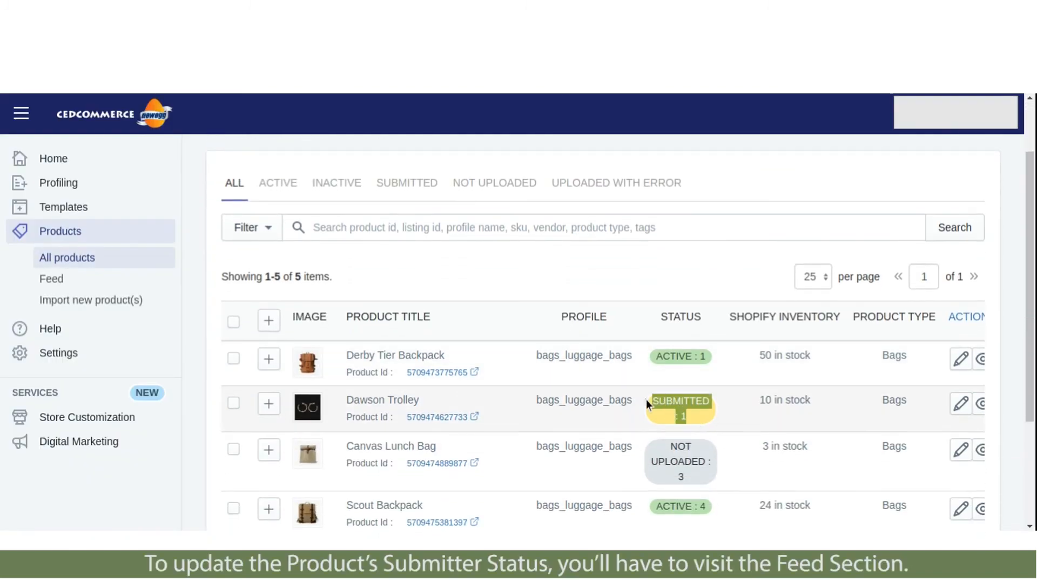
Step: Open the product feeds and run Update Feed Status on the newest Product Upload feed, returning to check its feed status
{"action": "left_click", "coordinate": [115, 285]}
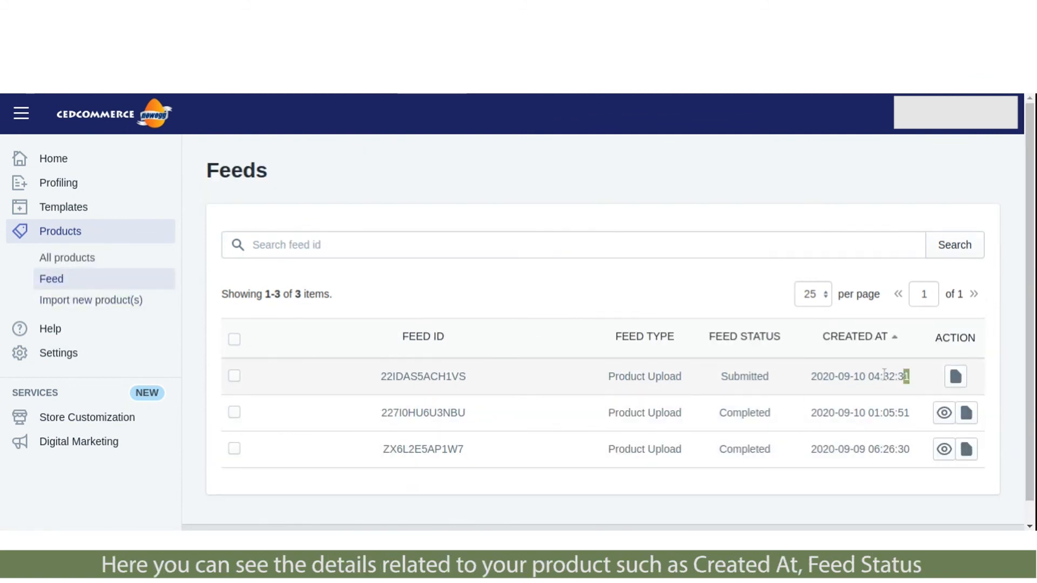
{"action": "left_click_drag", "start_coordinate": [910, 377], "coordinate": [357, 377]}
{"action": "left_click", "coordinate": [358, 377]}
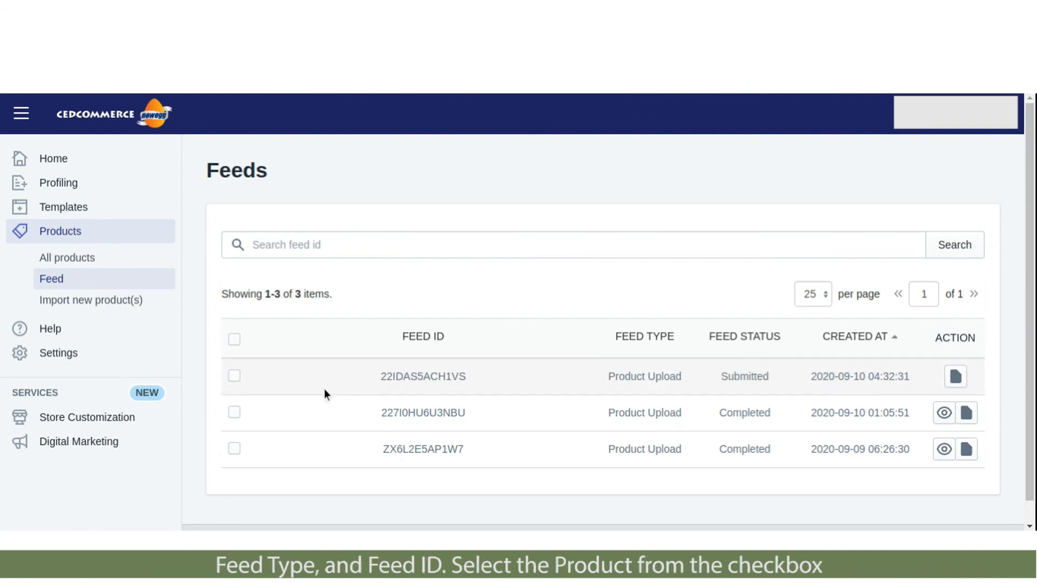
{"action": "left_click", "coordinate": [234, 378]}
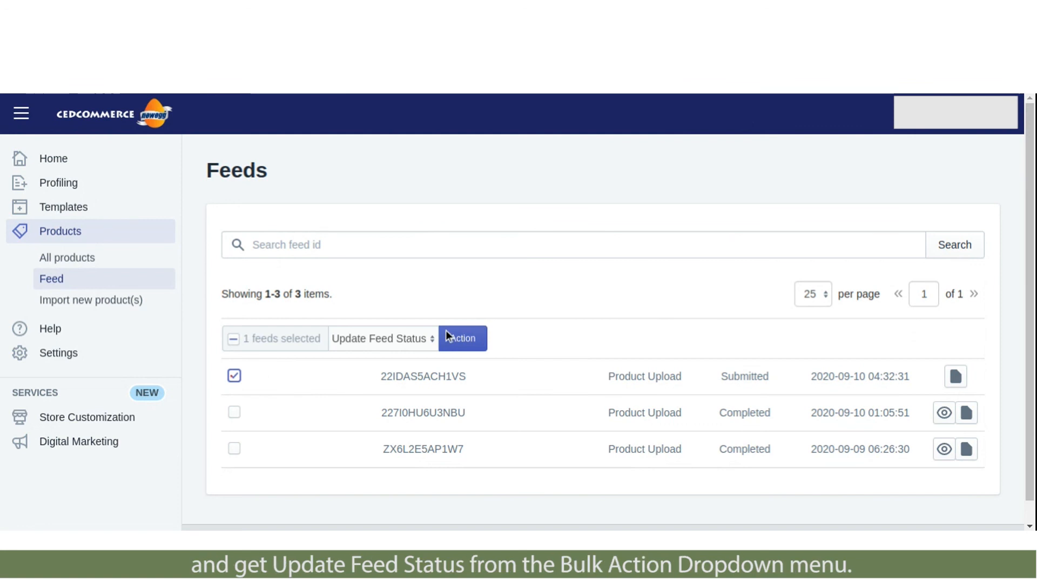
{"action": "left_click", "coordinate": [460, 344]}
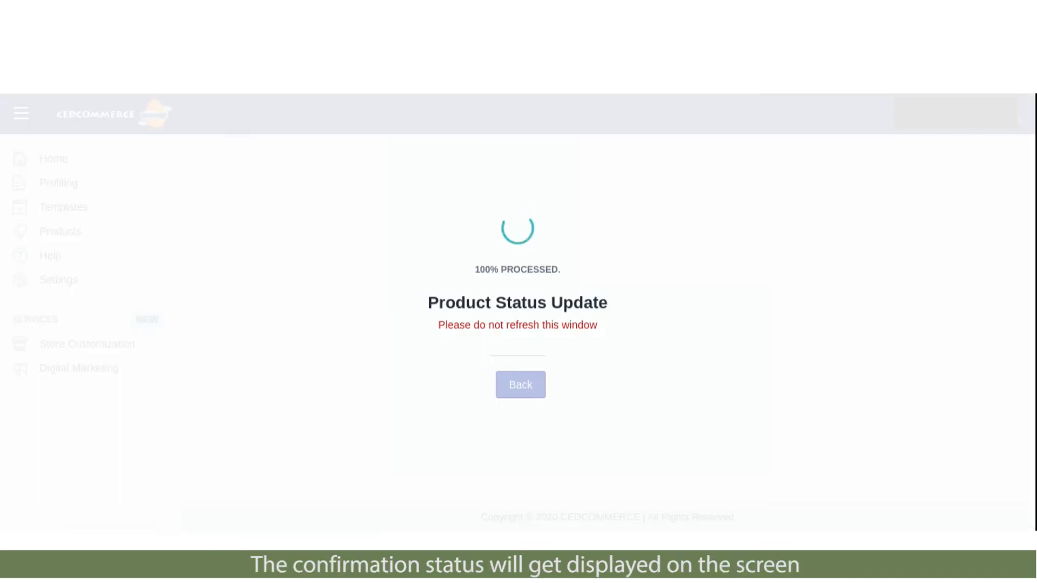
{"action": "left_click_drag", "start_coordinate": [607, 354], "coordinate": [314, 352]}
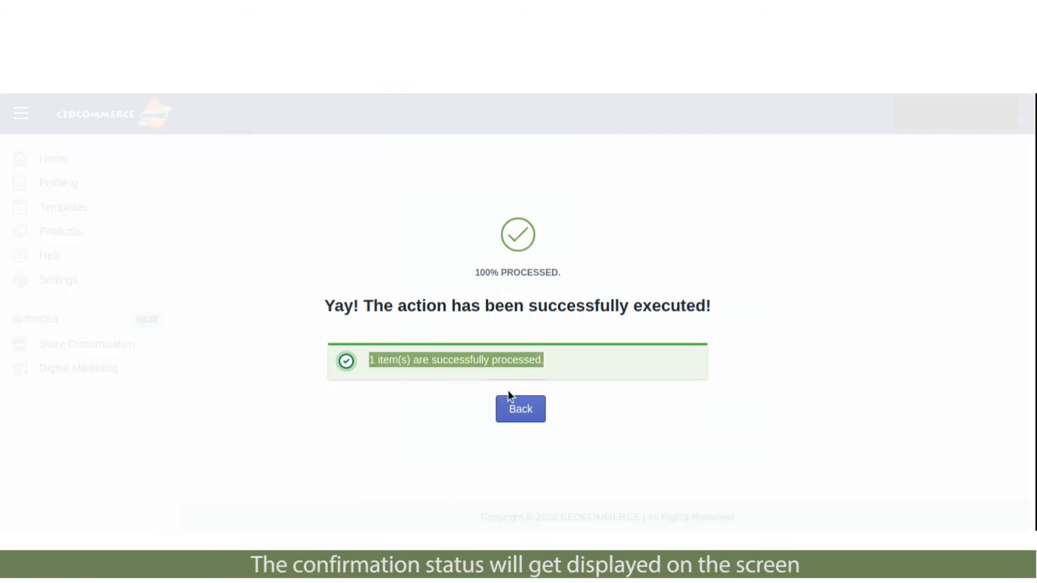
{"action": "left_click", "coordinate": [535, 411]}
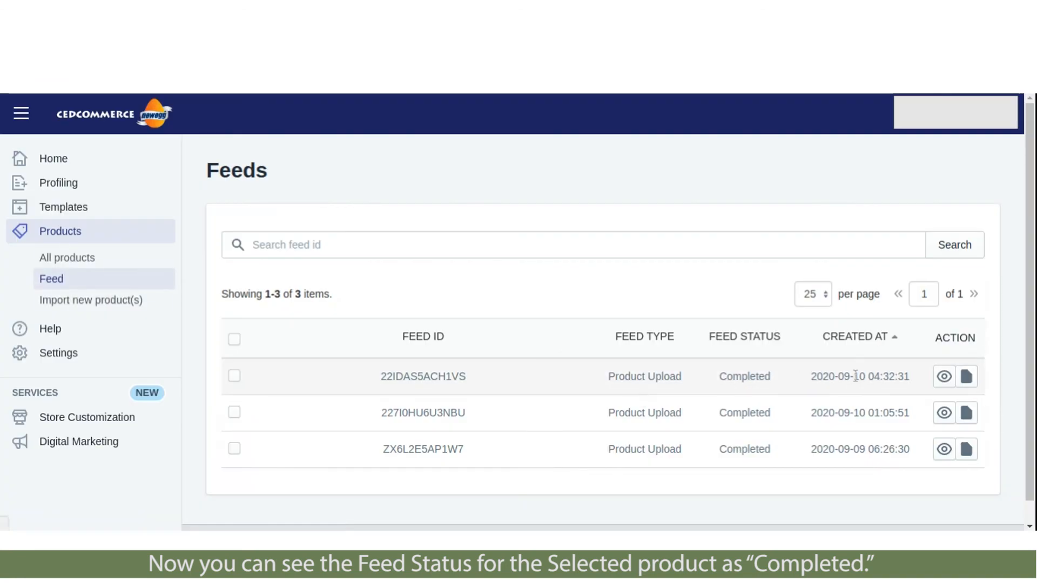
{"action": "left_click_drag", "start_coordinate": [785, 380], "coordinate": [707, 378]}
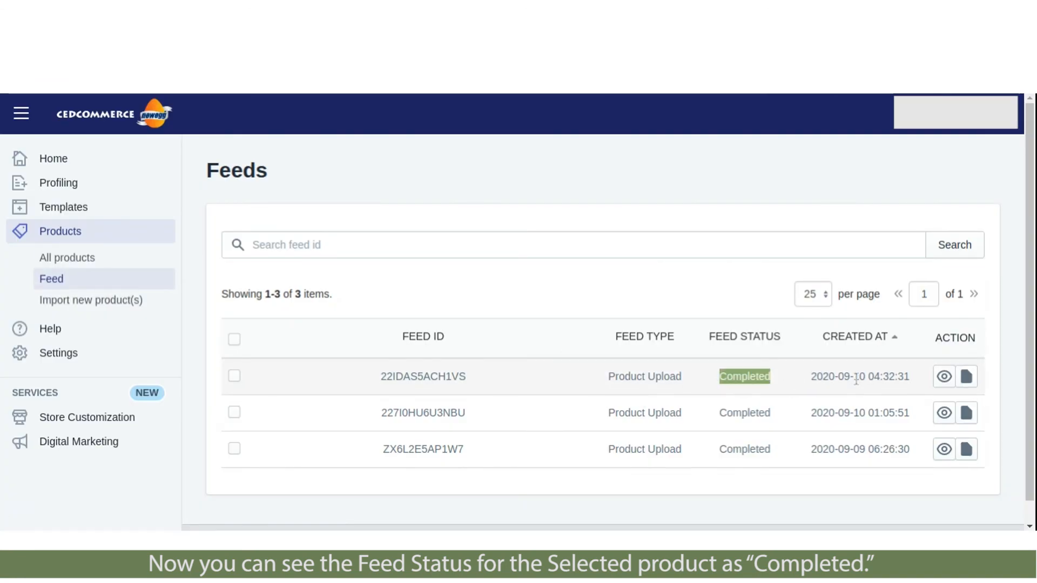
{"action": "left_click", "coordinate": [684, 292]}
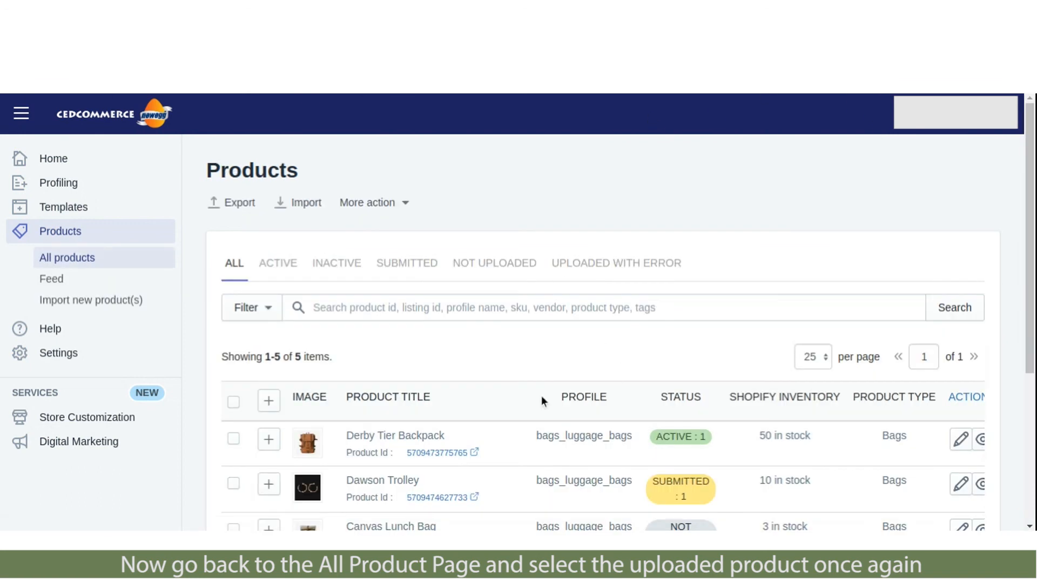
Step: Run the Status Update bulk action on Dawson Trolley in the list of all products and check its status
{"action": "scroll", "coordinate": [624, 215], "scroll_direction": "down", "scroll_amount": 3}
{"action": "left_click", "coordinate": [233, 323]}
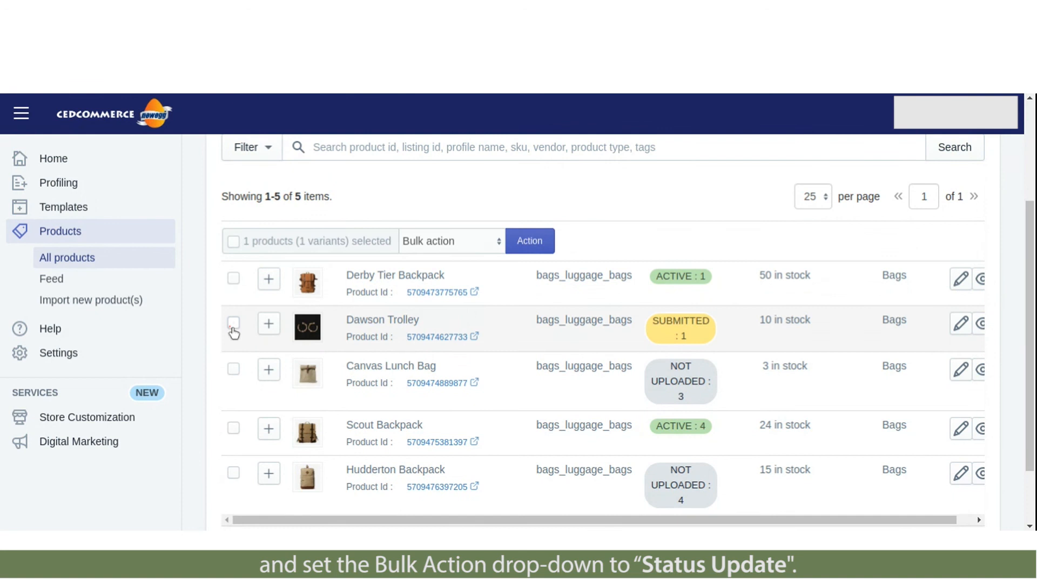
{"action": "left_click", "coordinate": [431, 250]}
{"action": "left_click", "coordinate": [468, 290]}
{"action": "left_click", "coordinate": [527, 248]}
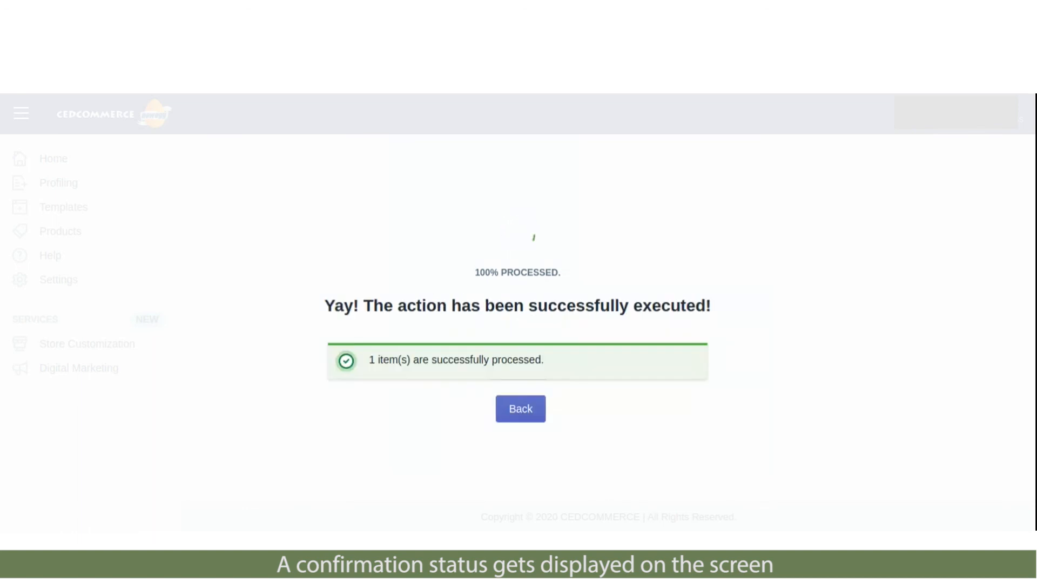
{"action": "left_click_drag", "start_coordinate": [544, 360], "coordinate": [369, 361]}
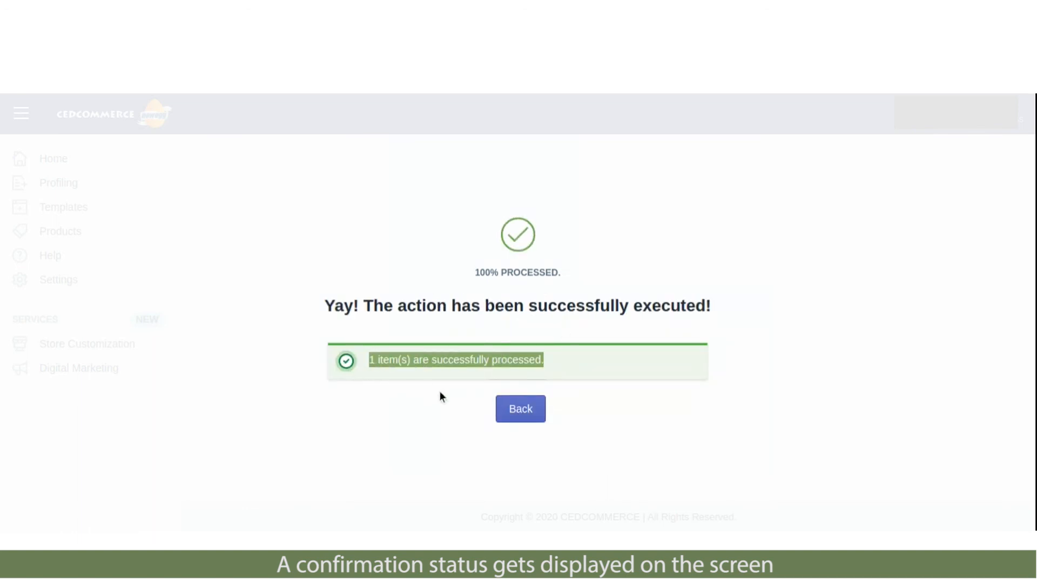
{"action": "left_click", "coordinate": [508, 414]}
{"action": "scroll", "coordinate": [553, 311], "scroll_direction": "down", "scroll_amount": 2}
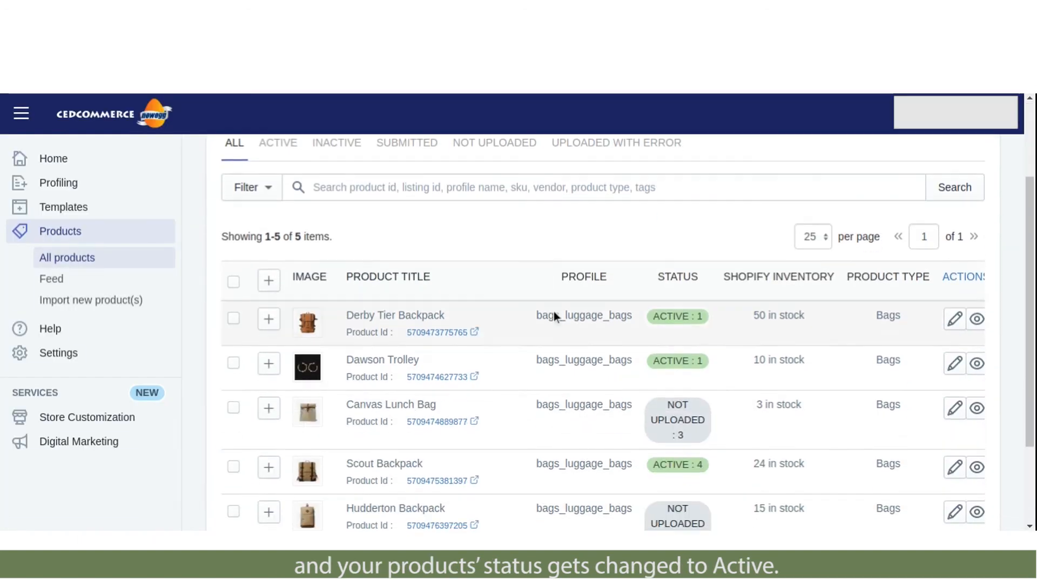
{"action": "left_click_drag", "start_coordinate": [652, 360], "coordinate": [673, 362]}
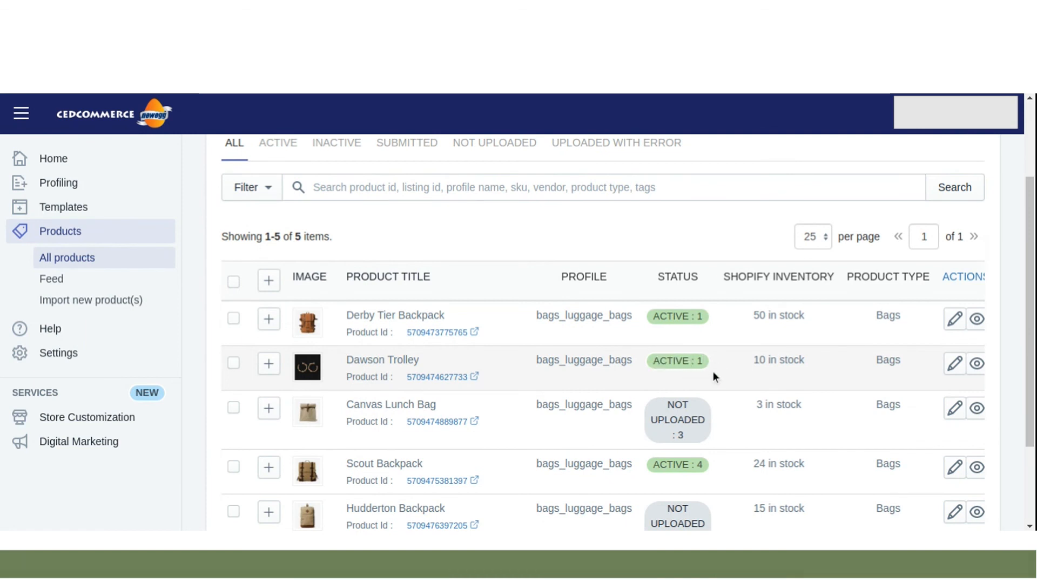
{"action": "scroll", "coordinate": [723, 357], "scroll_direction": "up", "scroll_amount": 2}
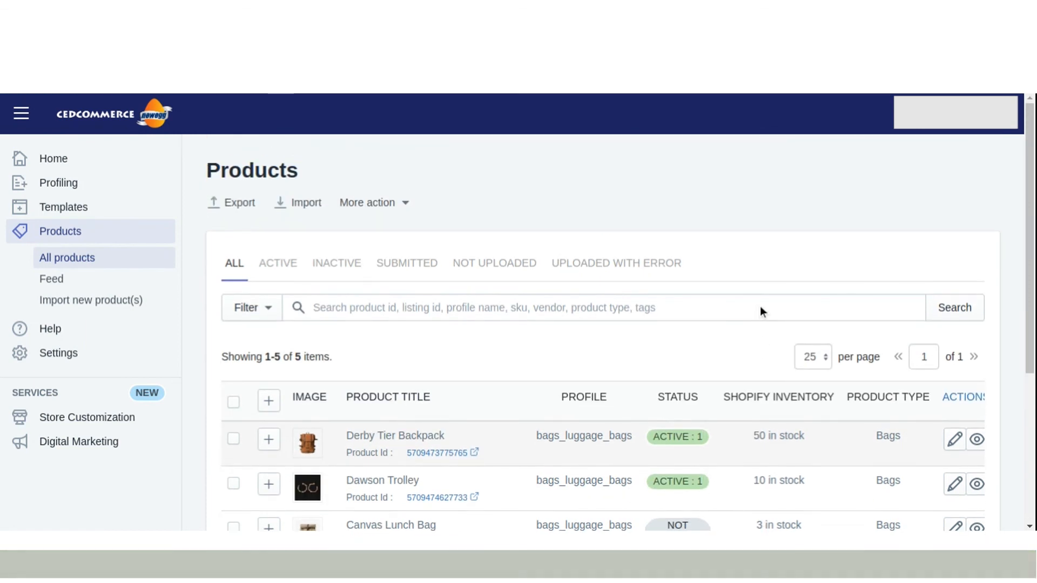